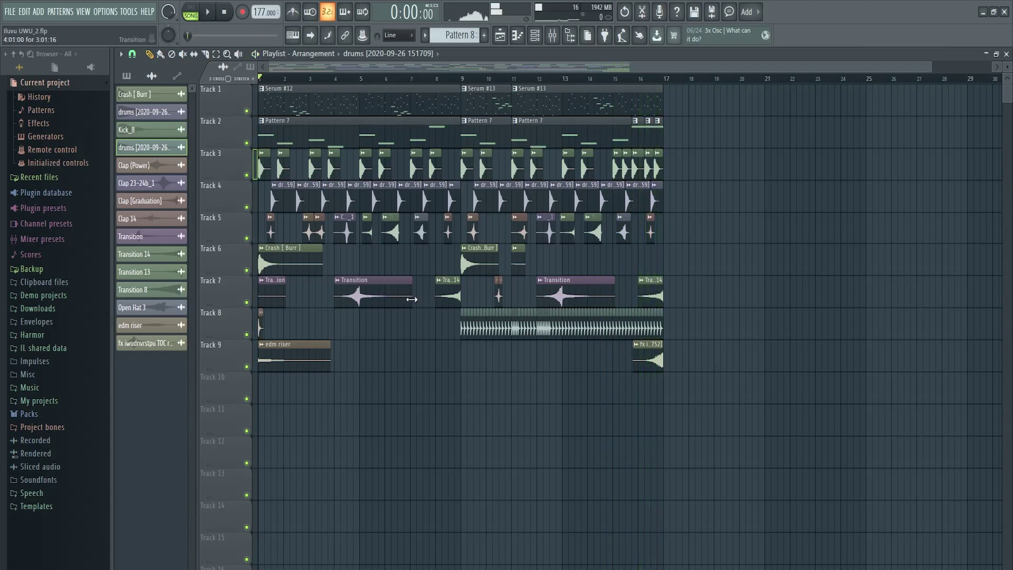
Open the Serum #12 clip's notes, play the pattern on its own in pattern mode, and show its channels.
double_click(287, 95)
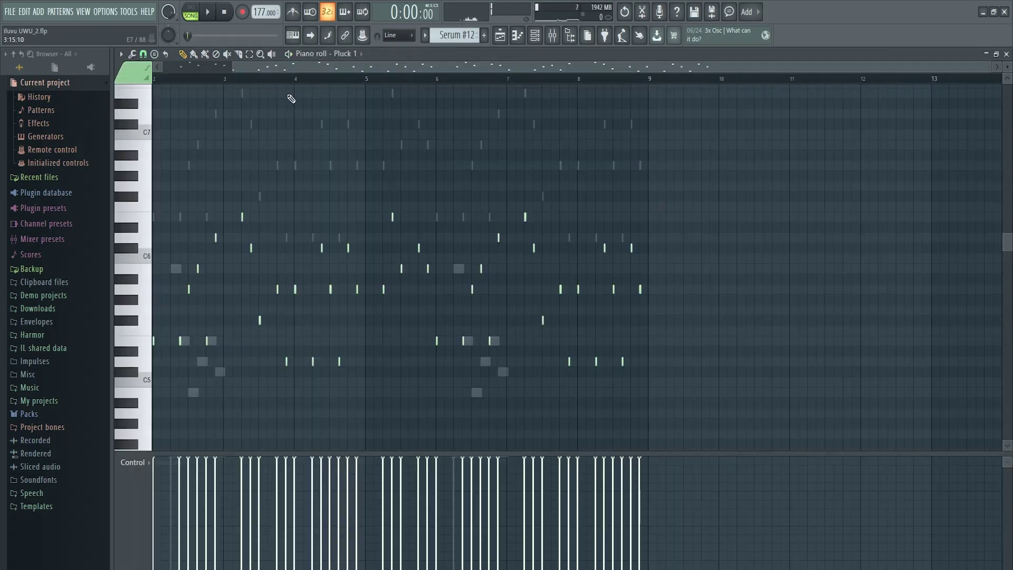
key(space)
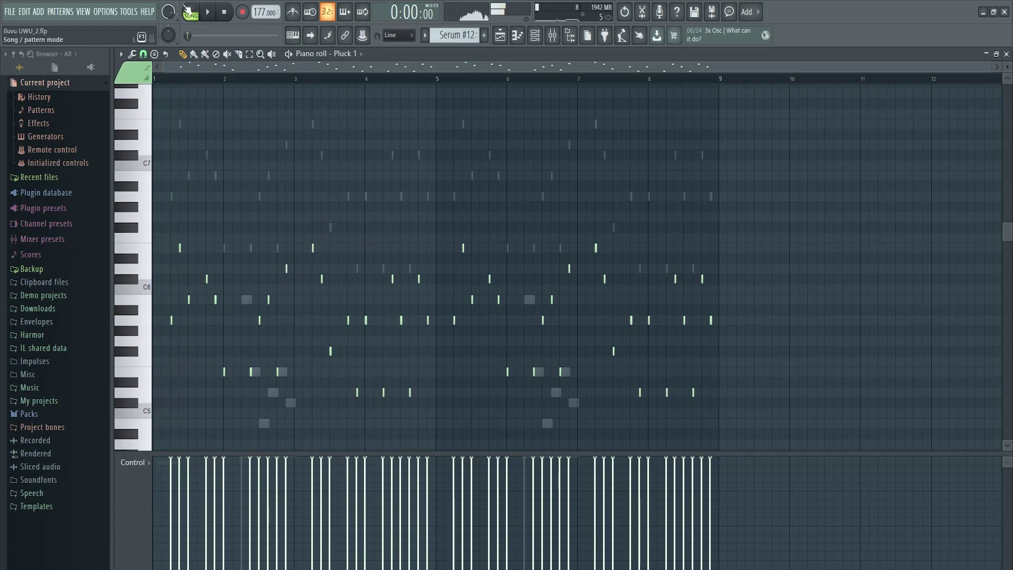
click(191, 12)
click(534, 35)
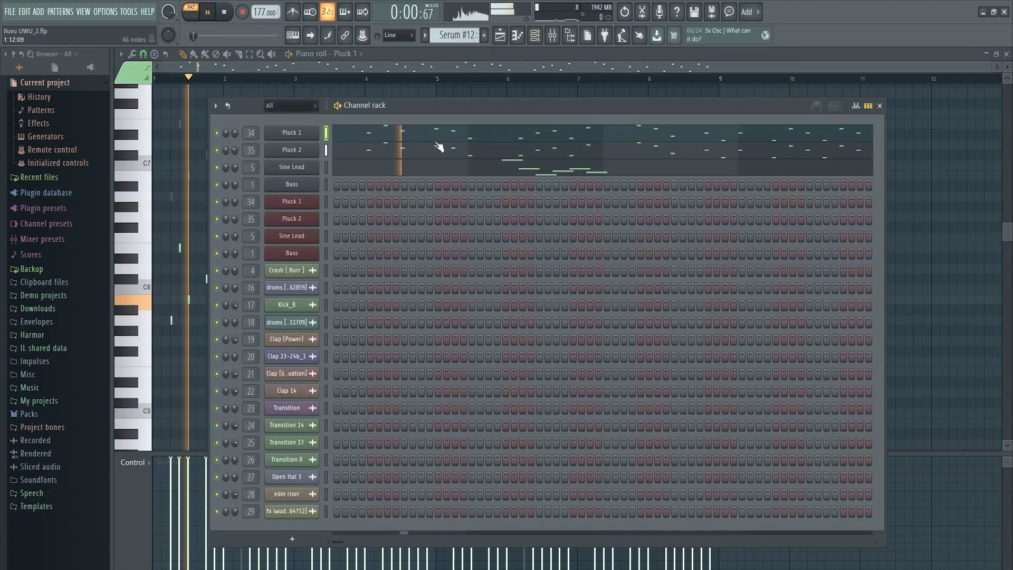
key(space)
Review the upper Pluck 1 channel's Serum oscillators, effects and modulation matrix.
click(306, 134)
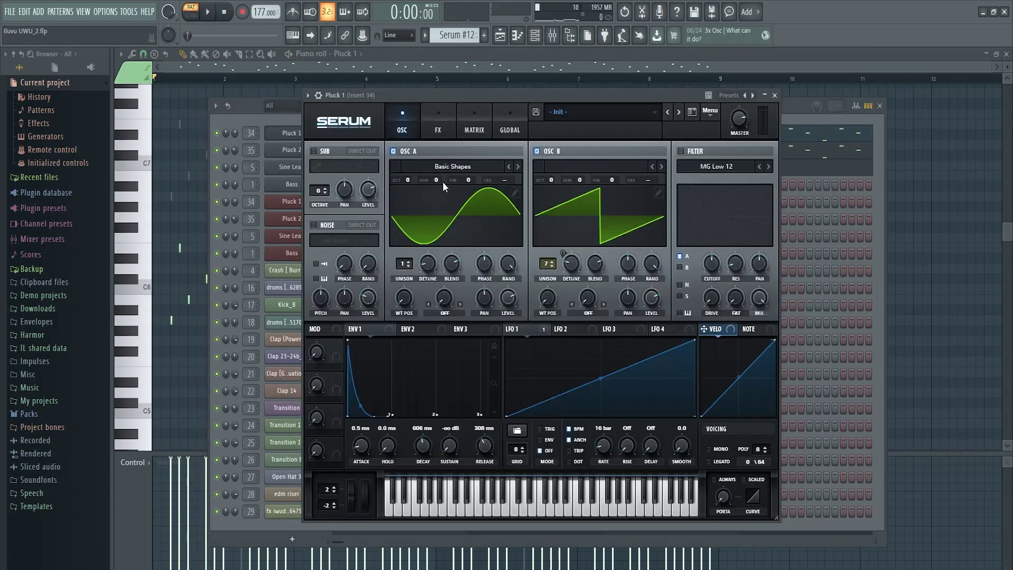
click(440, 130)
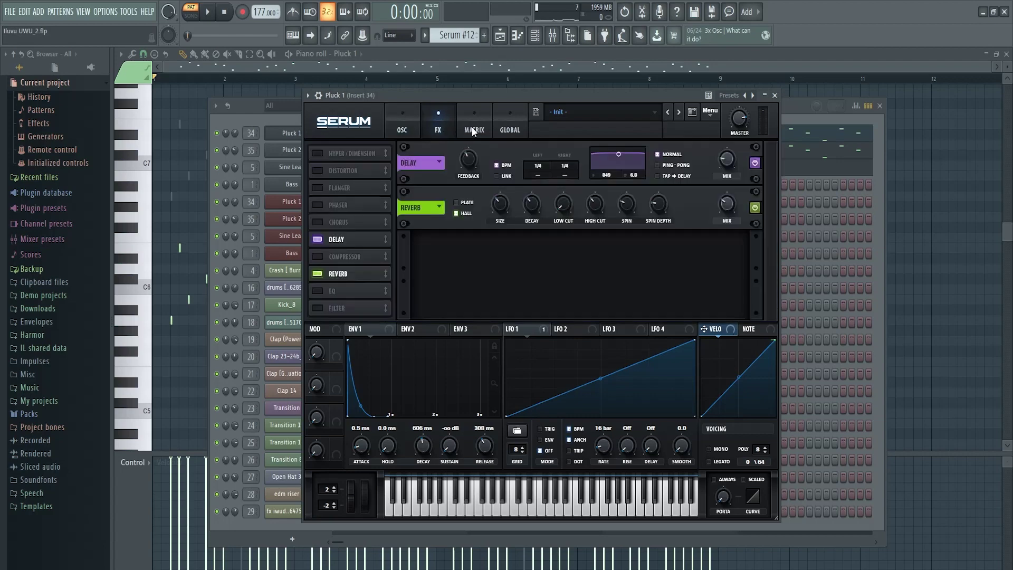
click(472, 130)
click(393, 122)
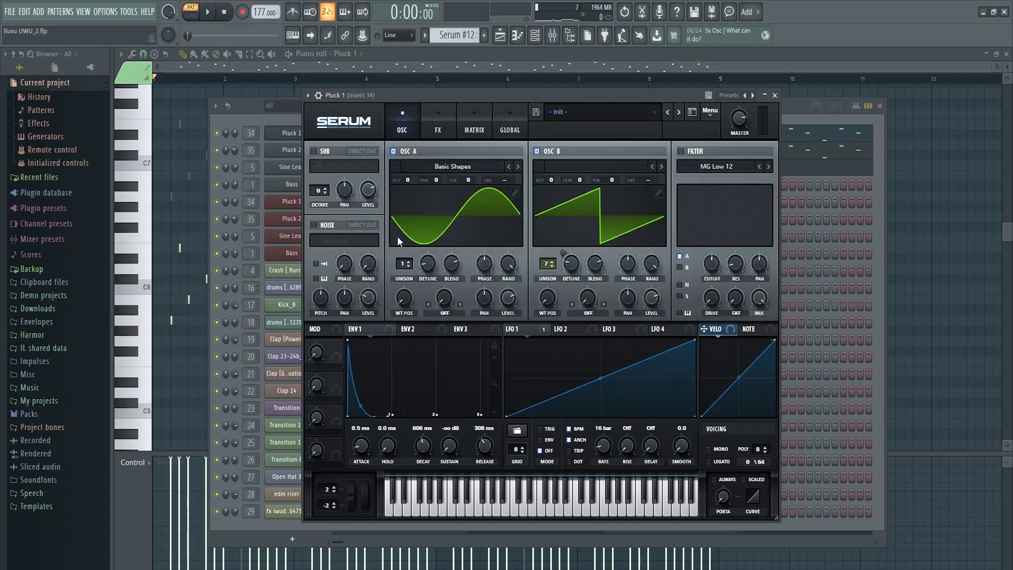
click(289, 134)
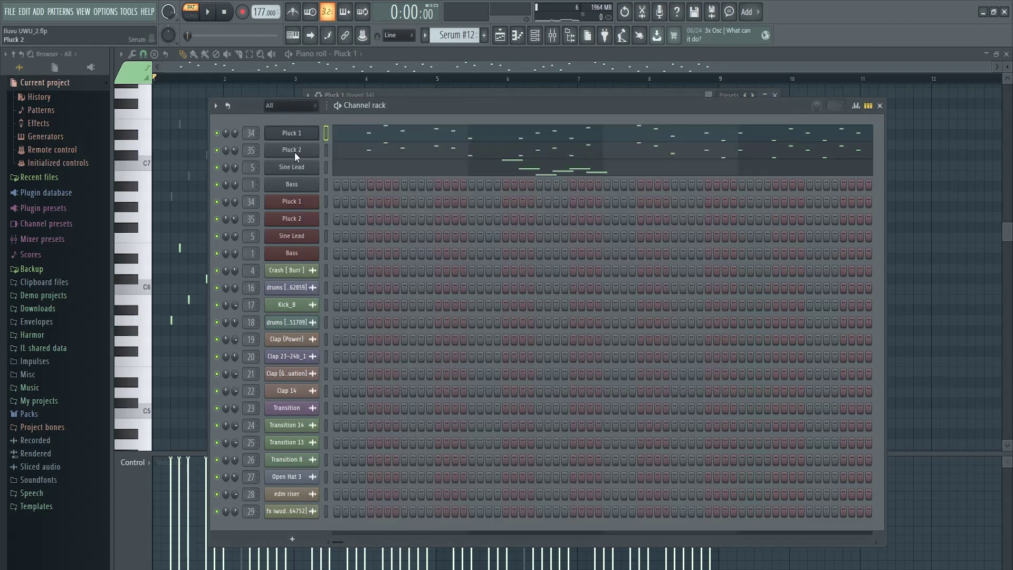
Review the upper Pluck 2 channel's Serum oscillators, effects and modulation matrix.
click(293, 151)
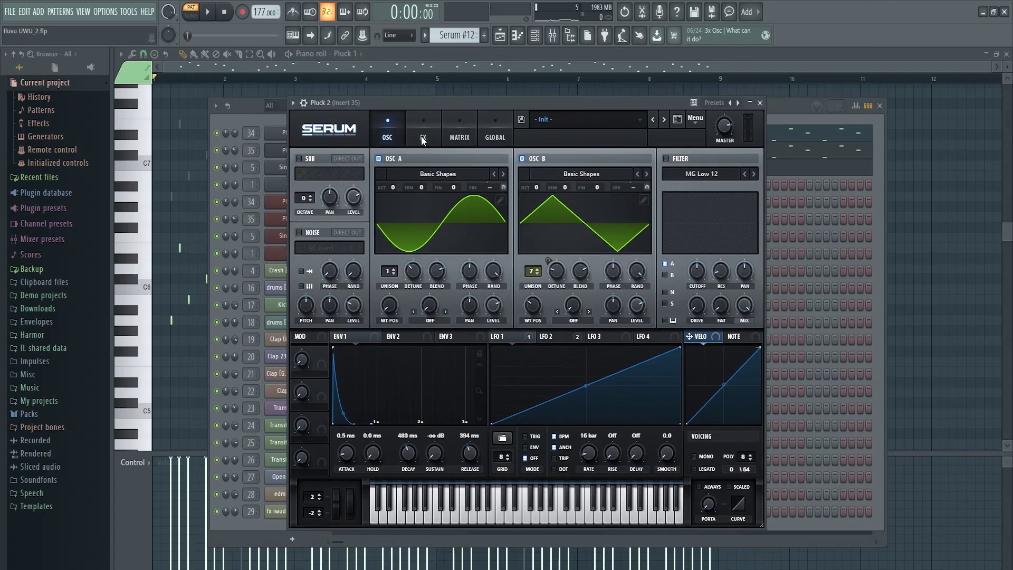
click(423, 137)
click(391, 132)
click(451, 132)
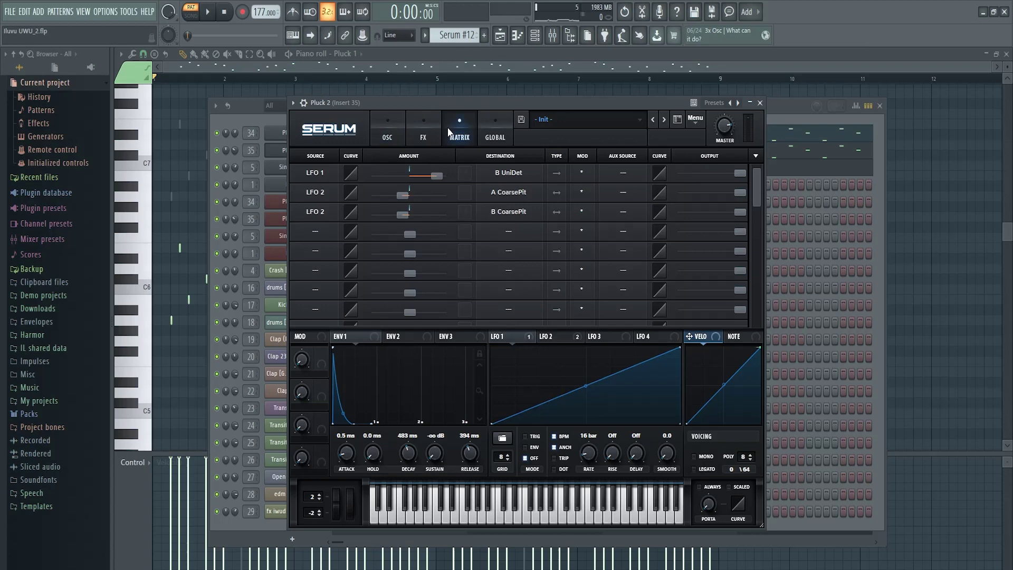
click(399, 138)
click(283, 166)
Review the upper Sine Lead channel's Serum settings.
click(291, 167)
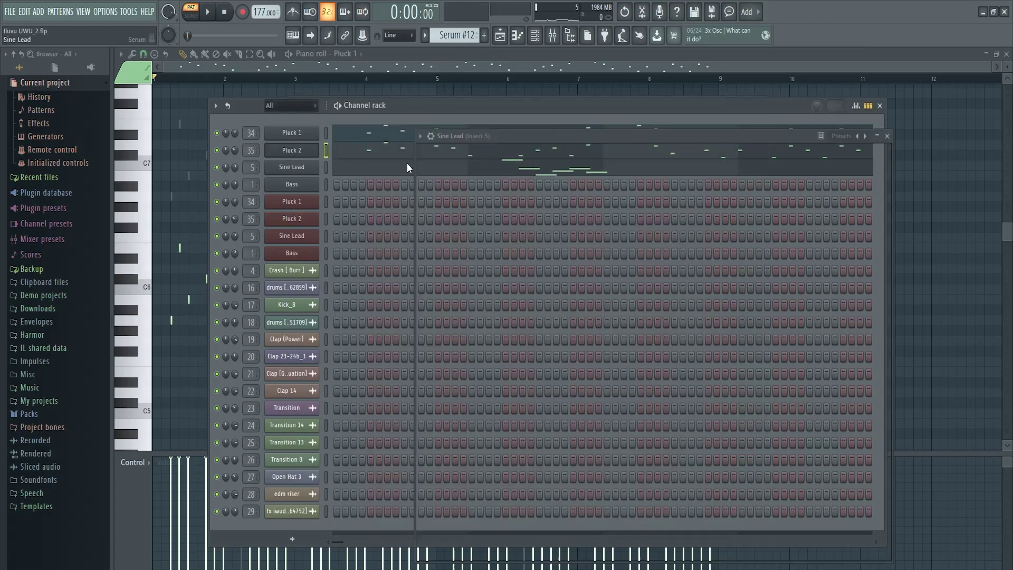
click(551, 175)
drag(557, 137, 491, 129)
click(514, 158)
click(452, 163)
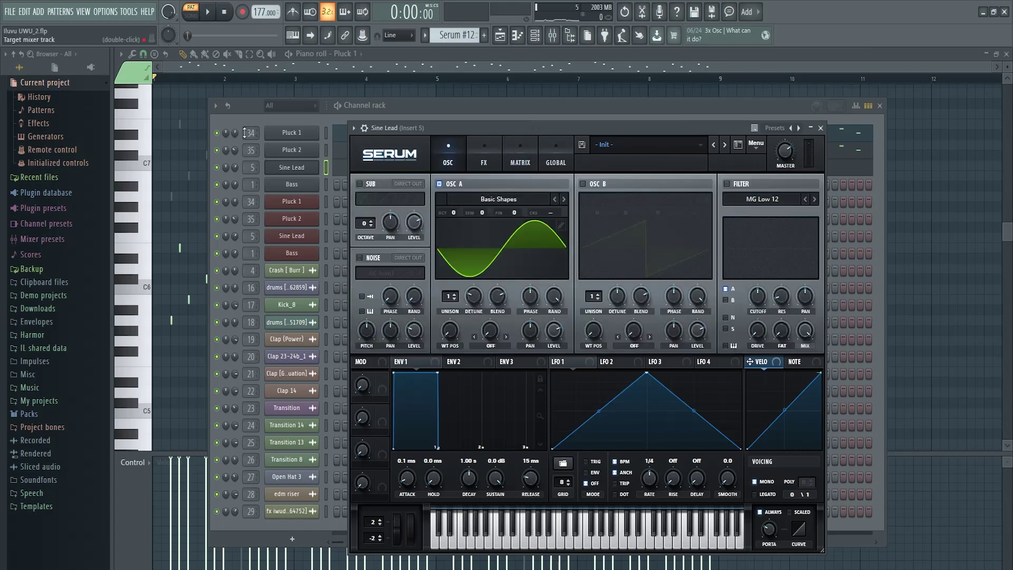
click(292, 167)
Review the upper Bass channel's Serum oscillators, effects and modulation matrix.
click(299, 190)
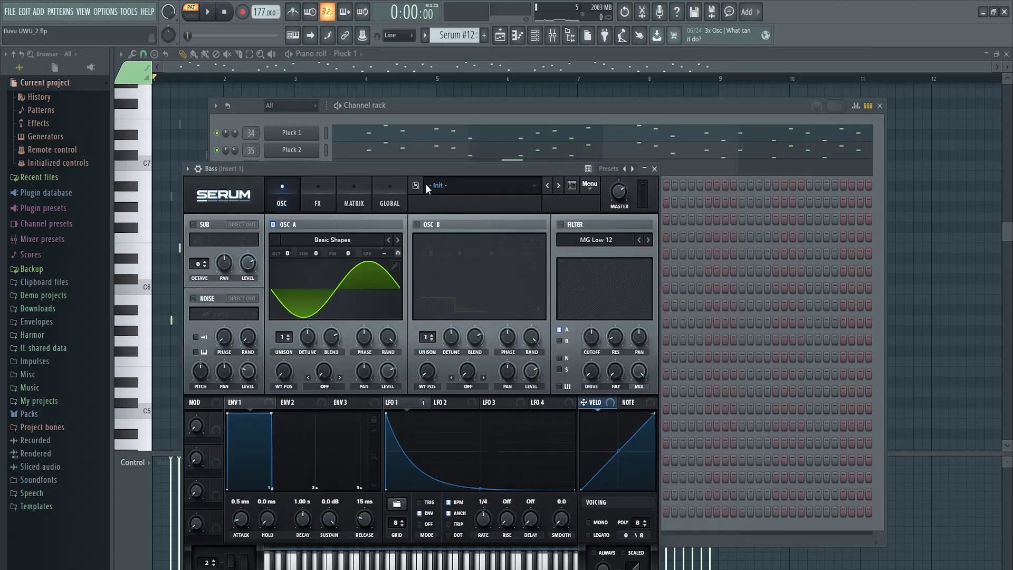
click(316, 194)
drag(337, 207, 420, 129)
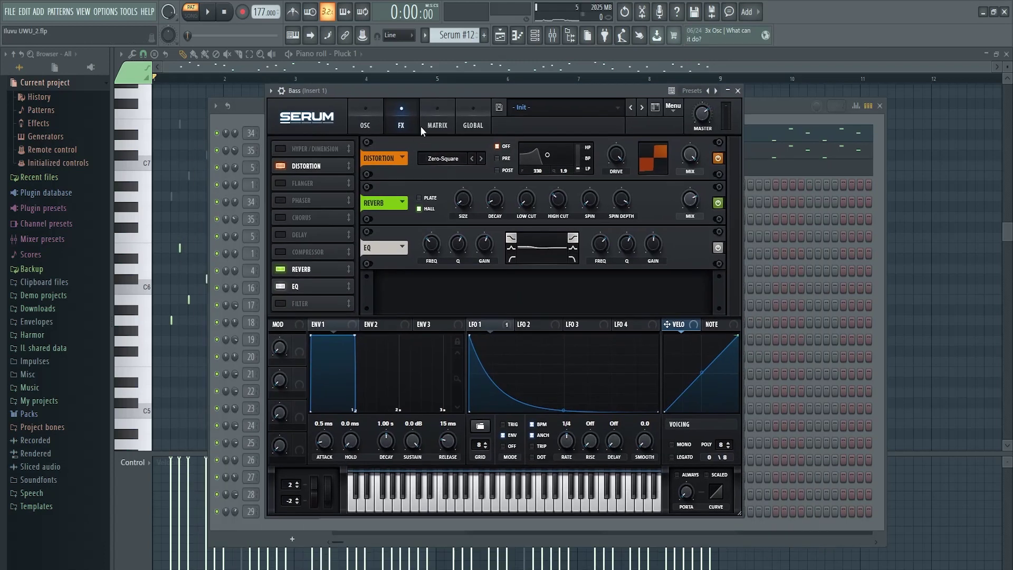
click(448, 112)
click(370, 127)
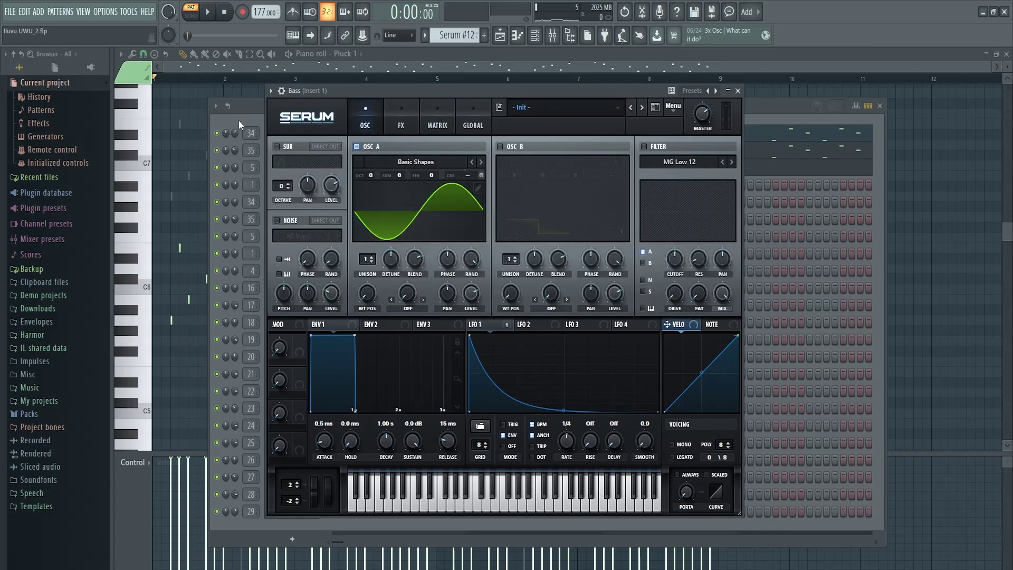
key(Escape)
Examine the CamelCrusher settings on the Master and Insert 1 mixer tracks.
key(F9)
click(149, 181)
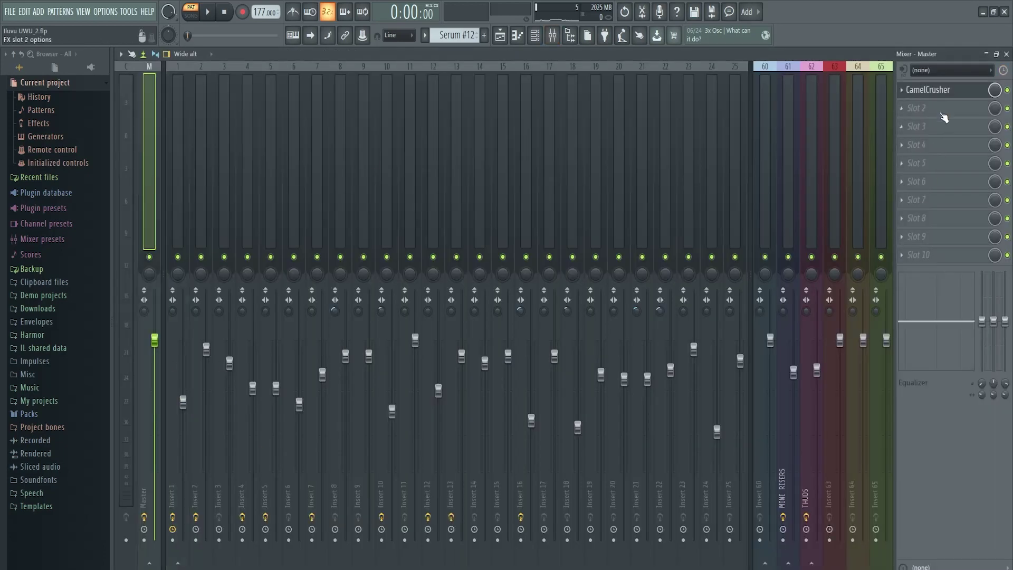
click(942, 91)
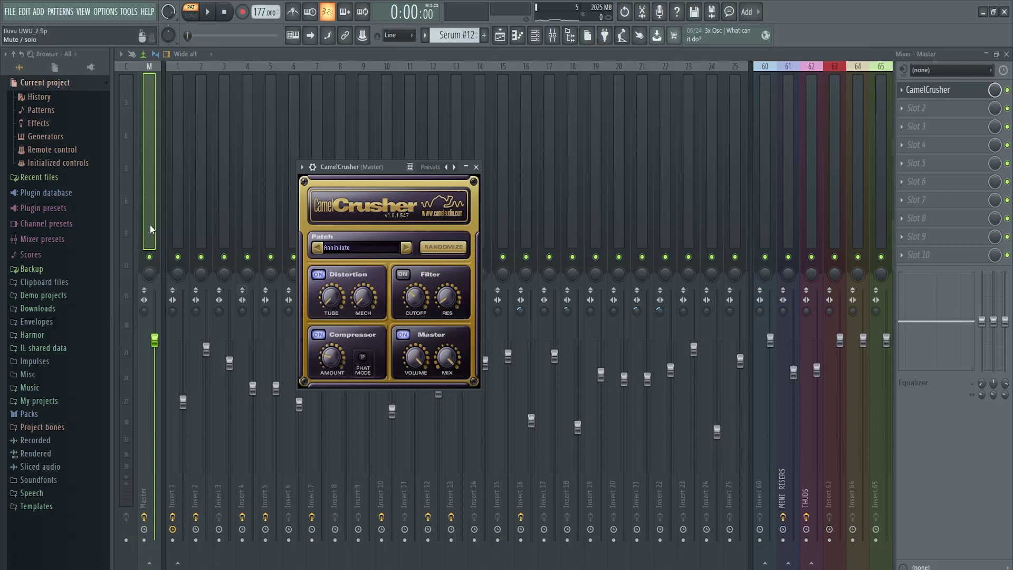
click(180, 172)
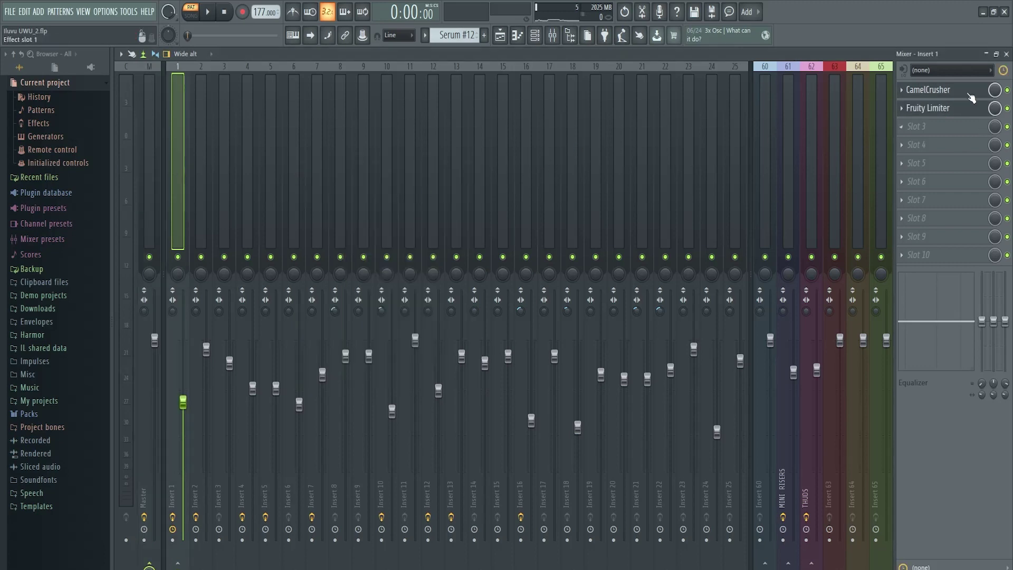
click(928, 90)
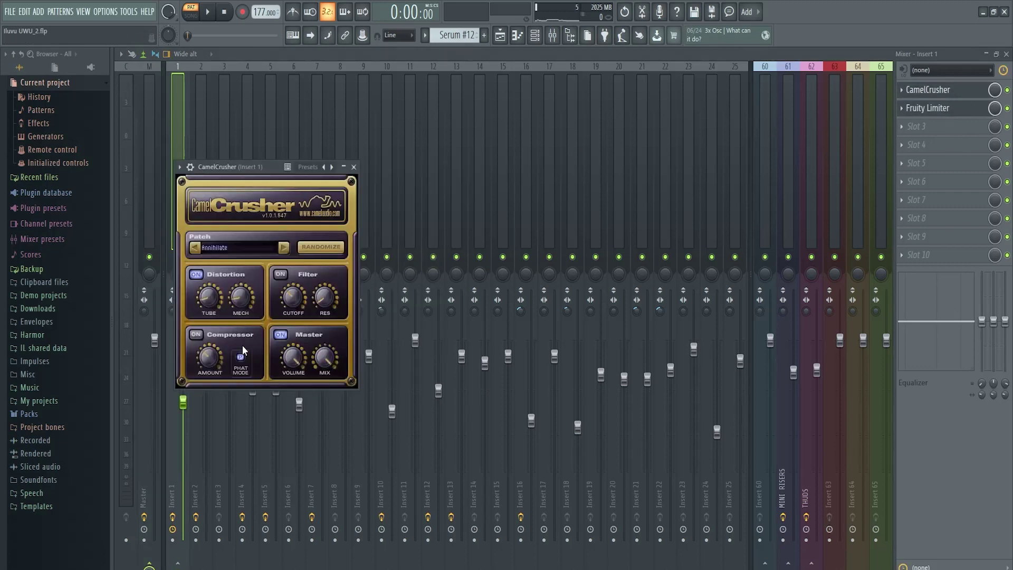
key(F6)
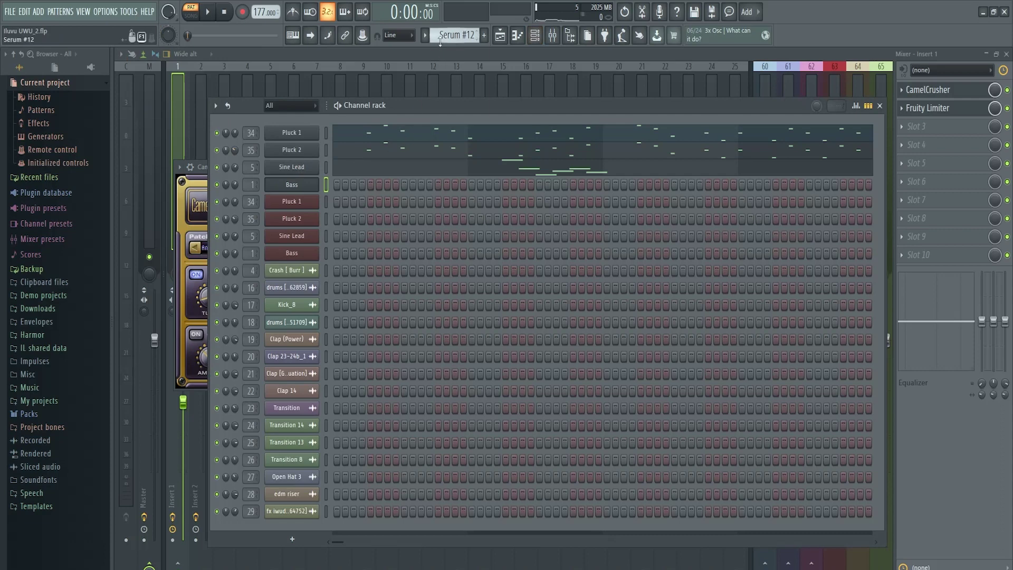
Select Pattern 8 and audition its red Pluck 1, Pluck 2, Sine Lead and Bass channels.
key(F5)
click(174, 218)
key(F6)
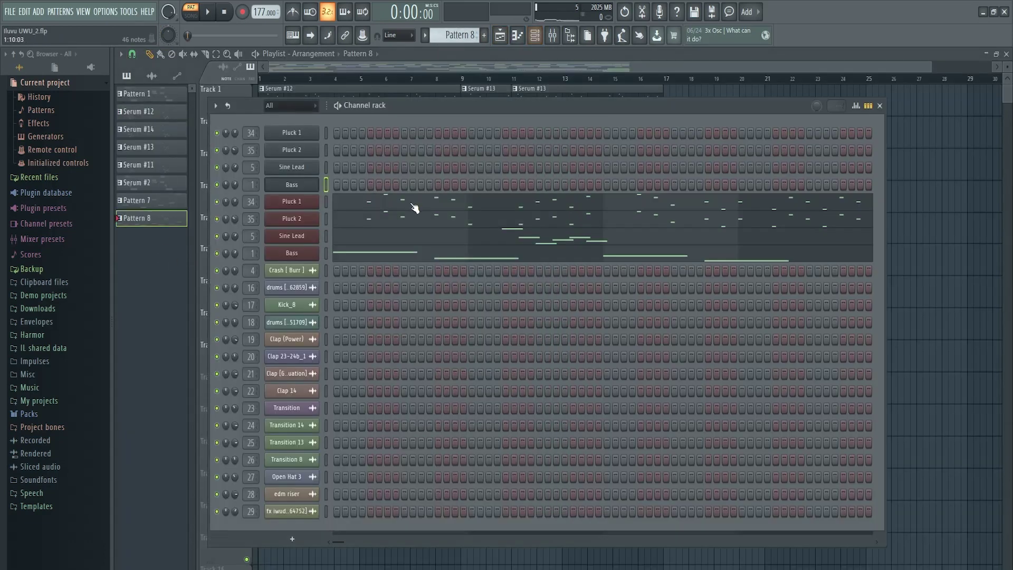
key(space)
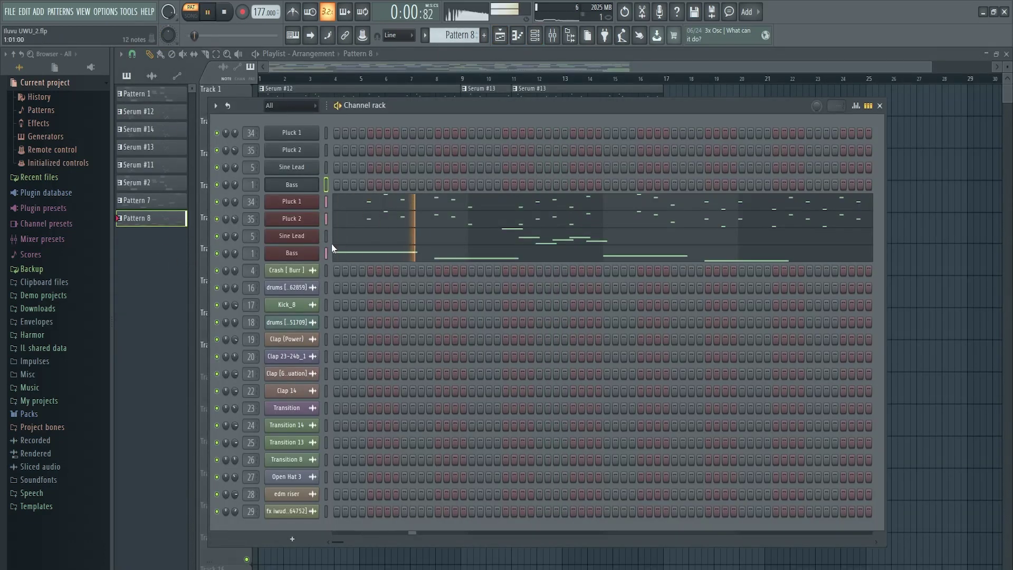
key(space)
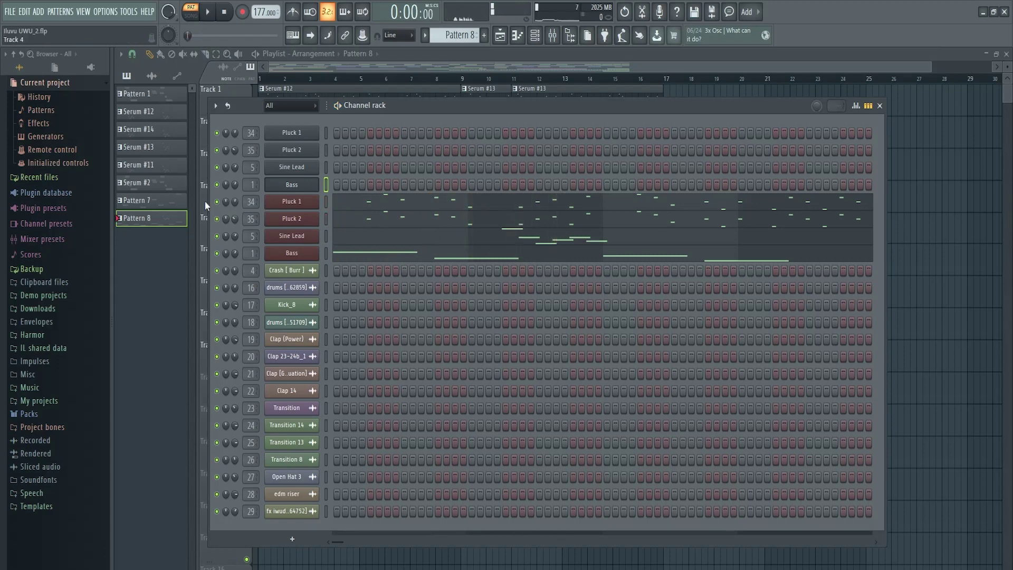
right_click(216, 203)
click(219, 216)
key(space)
key(space)
In the red Pluck 1 channel's Serum, load Basic Shapes in oscillator A and enable oscillator B with 7 unison voices.
click(293, 201)
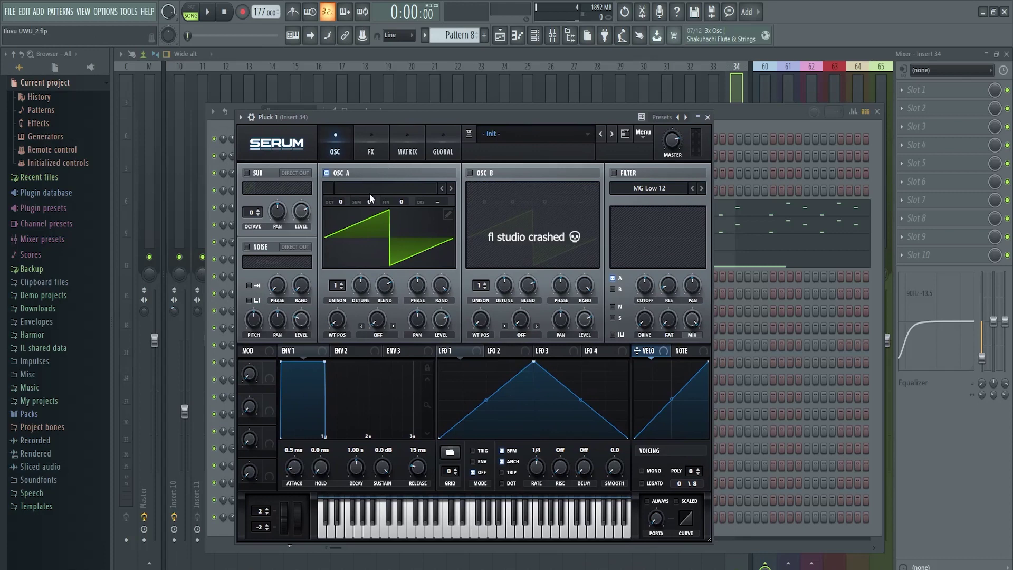
click(369, 198)
mouse_move(391, 214)
click(501, 252)
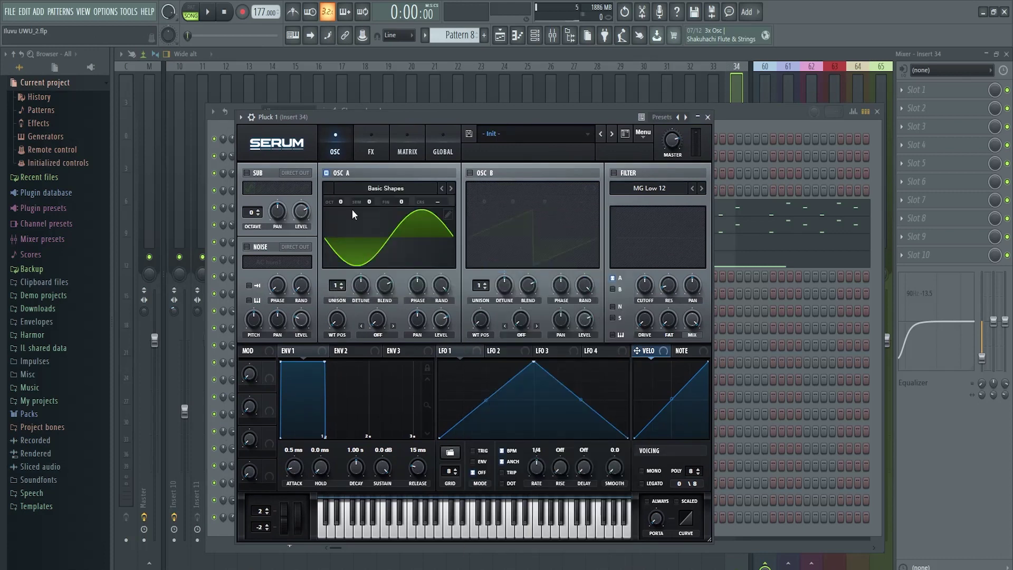
click(470, 172)
drag(479, 284, 501, 247)
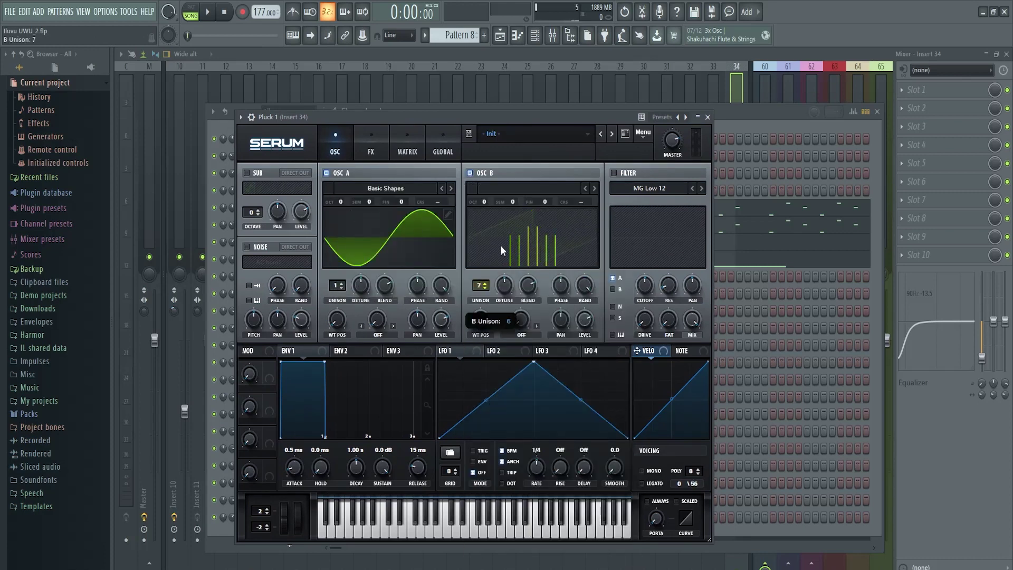
Shape Envelope 1 with a 606 ms decay, sustain at -oo dB and a 308 ms release.
drag(355, 455, 381, 507)
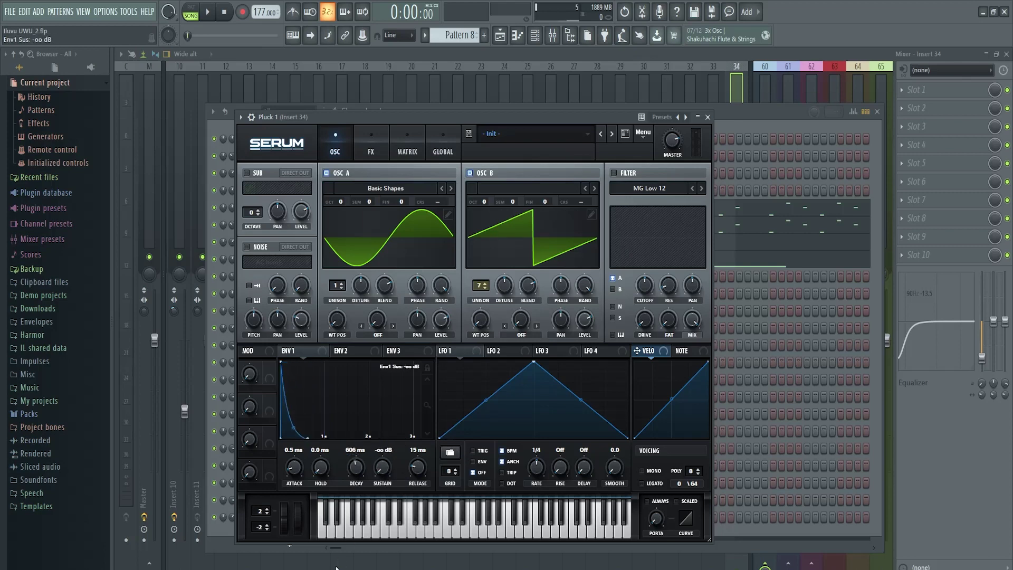
double_click(421, 472)
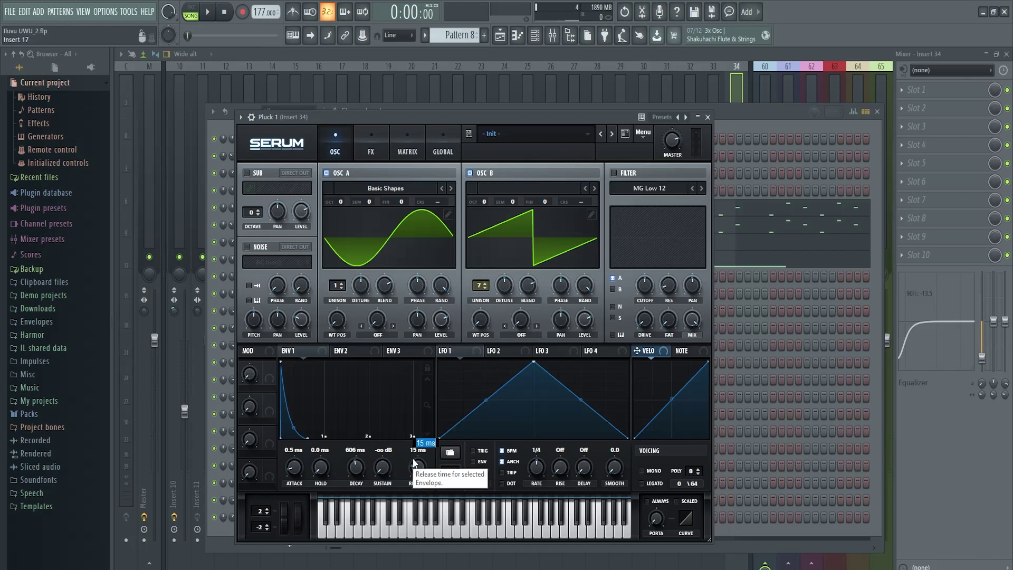
text(308)
key(Return)
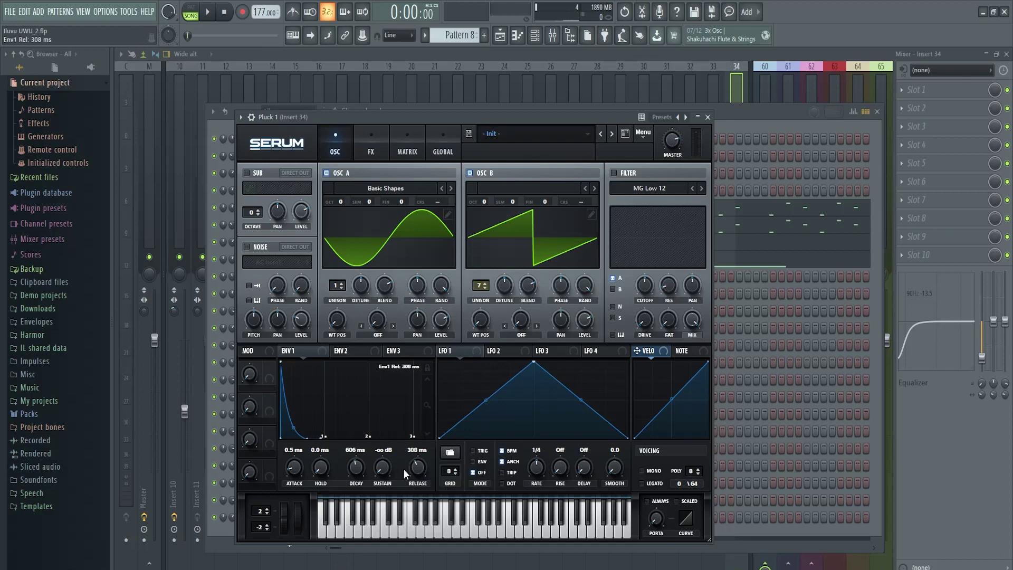
Reshape LFO 1 into a rising ramp and set its rate to 16 bar.
drag(533, 362, 842, 334)
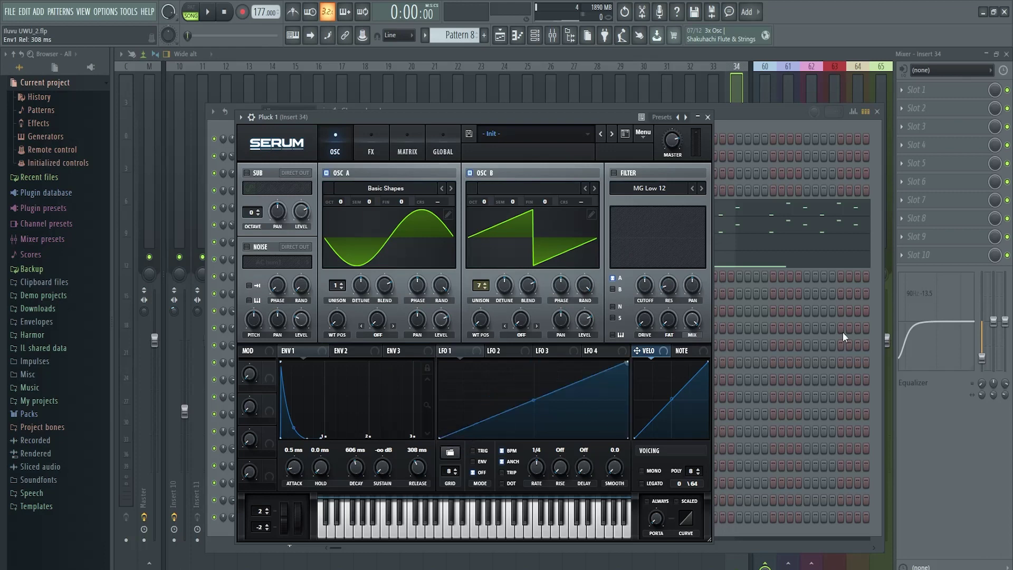
drag(535, 462, 535, 465)
scroll(536, 468, down, 4)
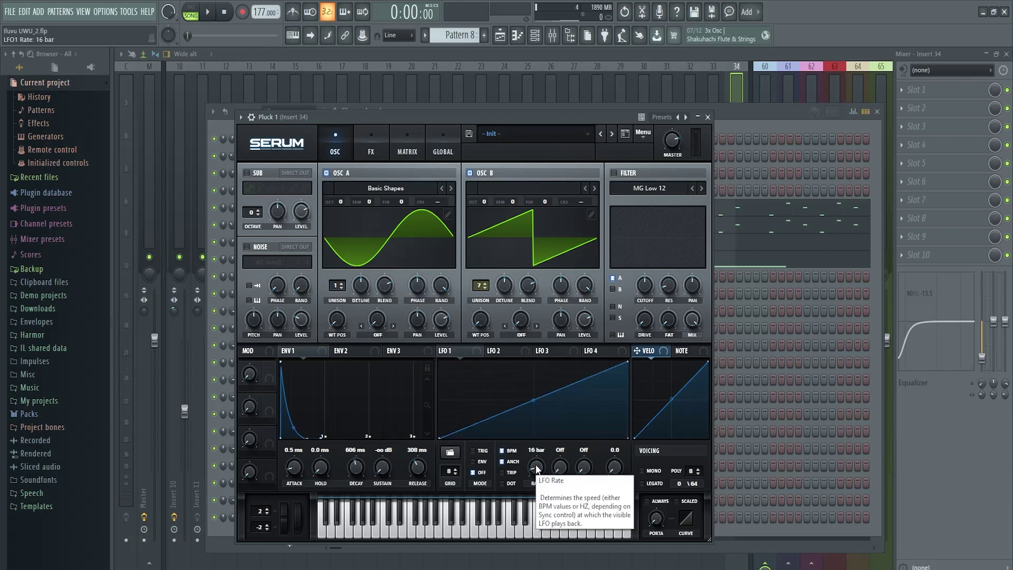
Assign LFO 1 to oscillator B's unison detune and set the detune to 0.05.
drag(488, 303, 505, 284)
text(0)
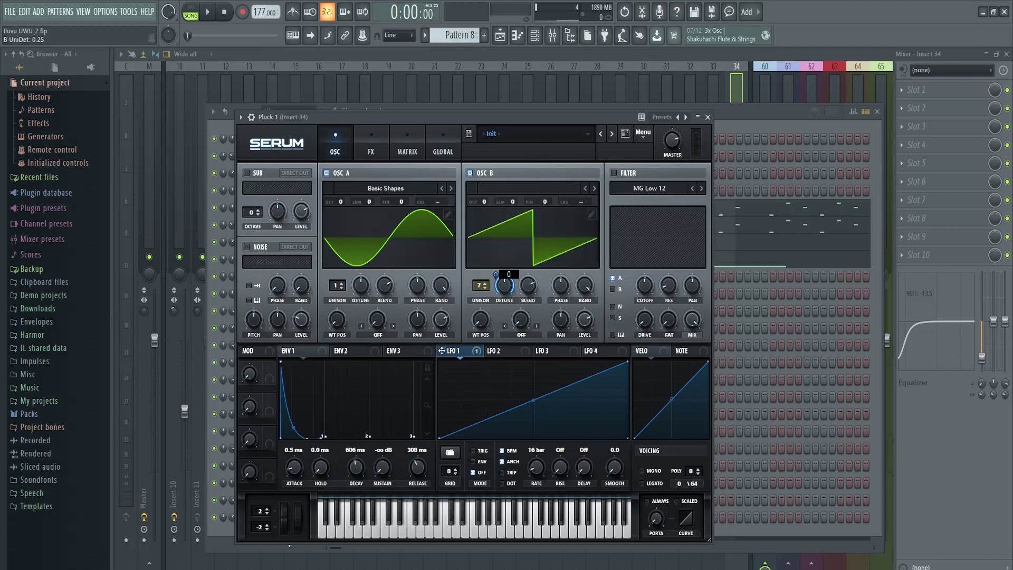
key(Return)
mouse_move(470, 354)
Enable the Delay with an adjusted mix and add the Hall Reverb with a 26% mix.
click(357, 142)
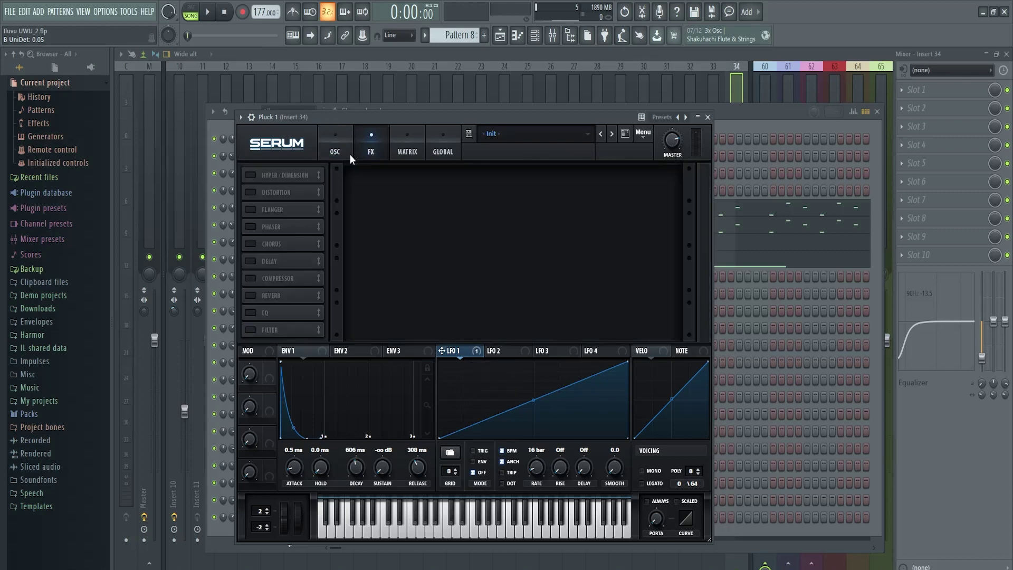
click(252, 260)
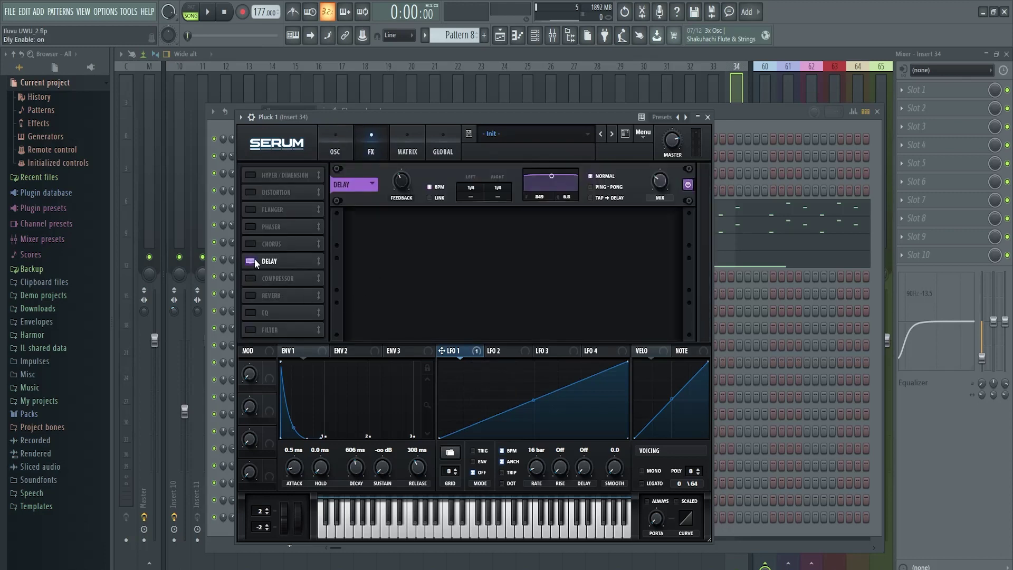
mouse_move(656, 188)
scroll(655, 185, down, 3)
click(251, 296)
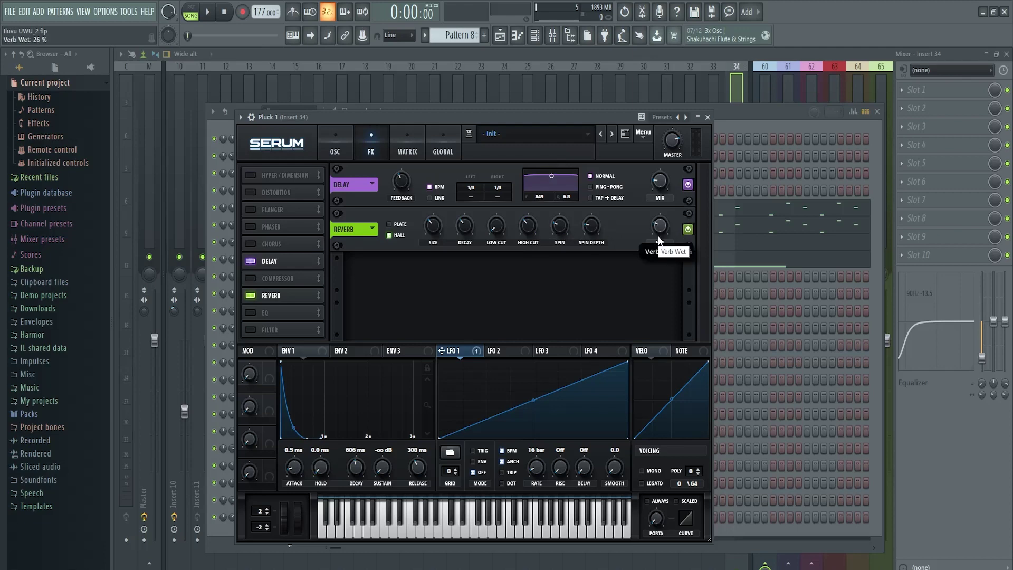
Set the LFO 1 modulation amount for oscillator B's unison detune to 71 in the modulation matrix.
click(415, 151)
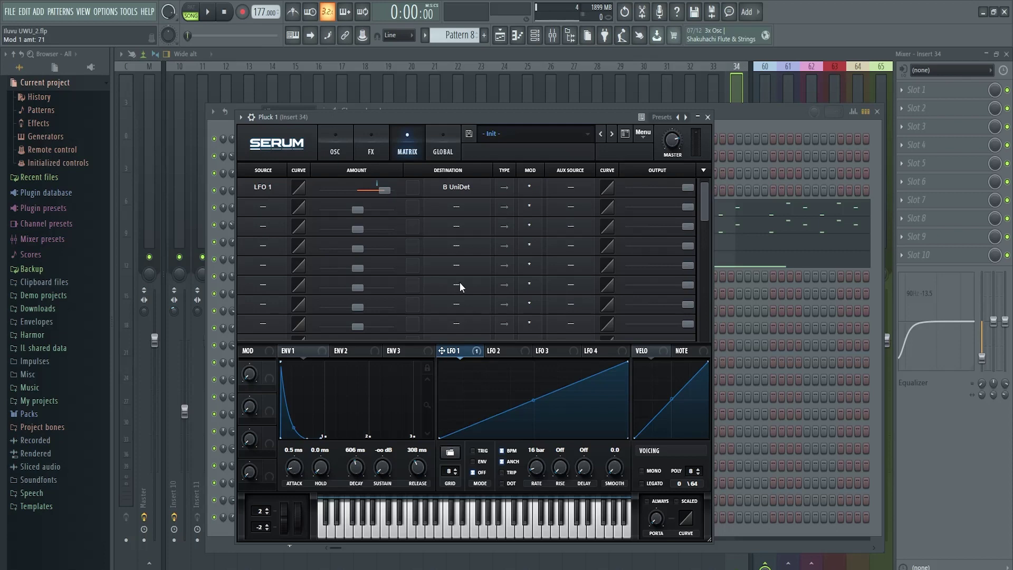
Close the Pluck 1 synth, solo the red Pluck 1 channel and play its pattern.
click(345, 153)
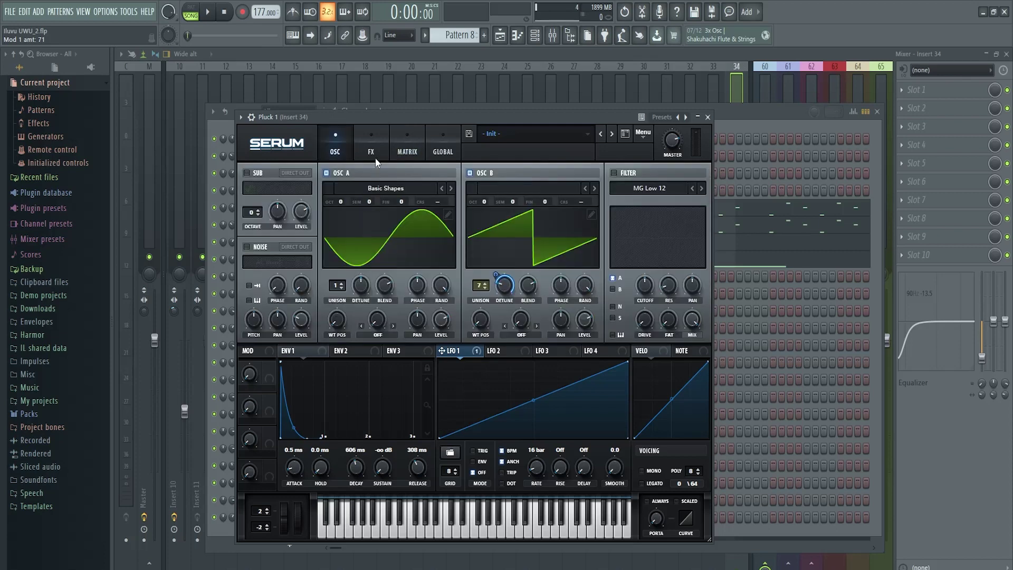
click(707, 117)
right_click(217, 214)
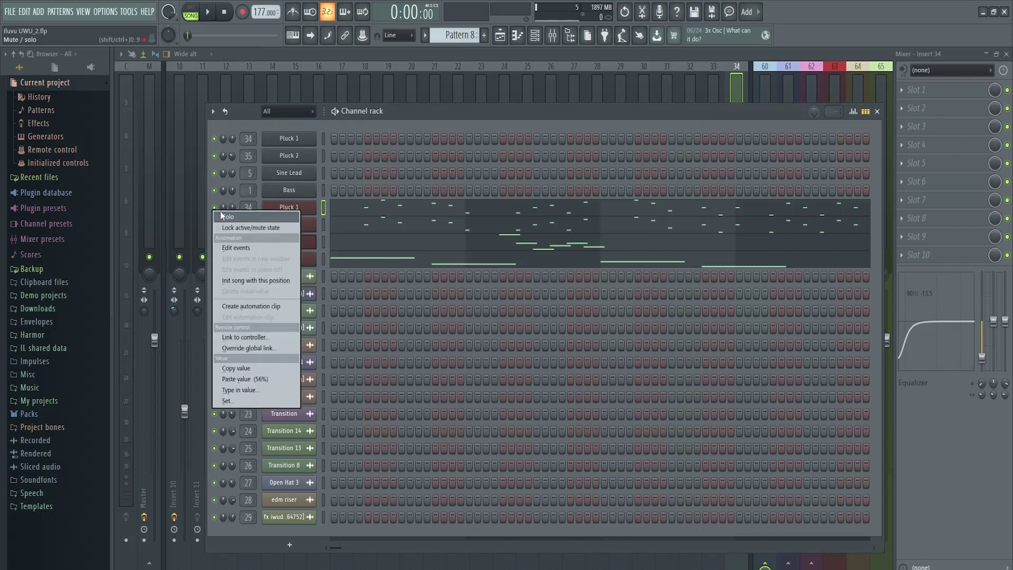
key(Escape)
key(space)
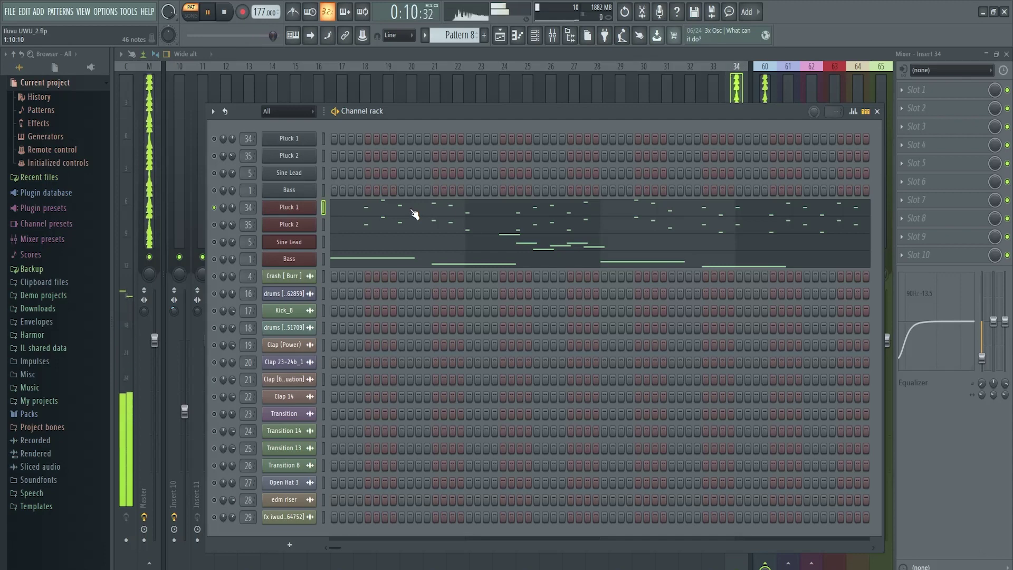
key(space)
Solo the red Pluck 2 channel and open its Serum instance.
click(214, 225)
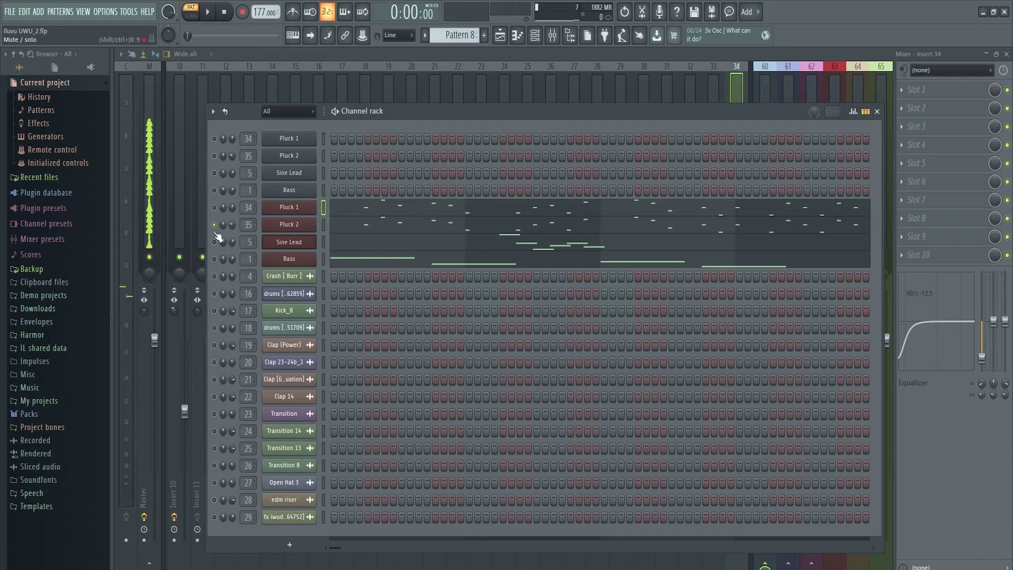
key(space)
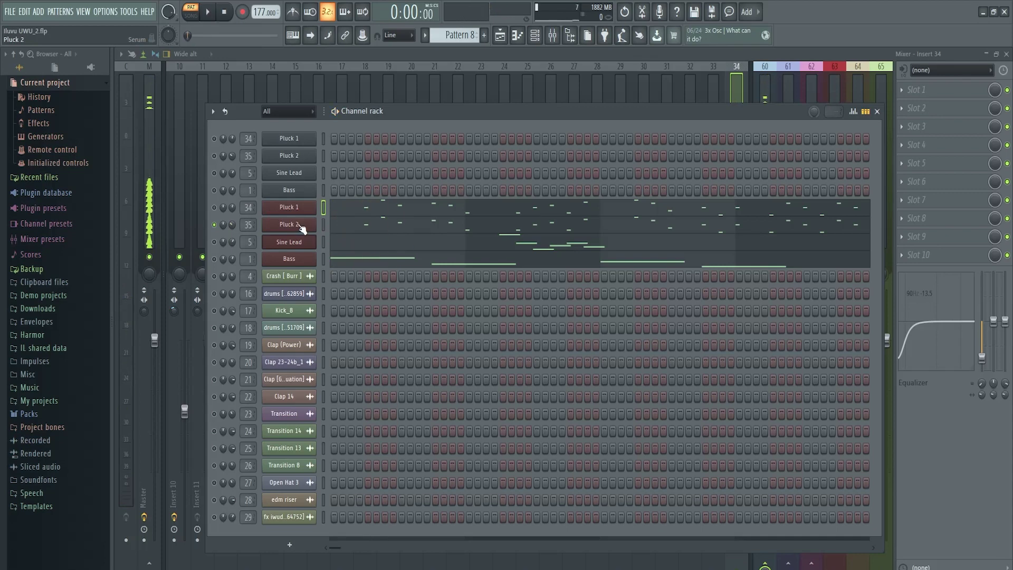
click(301, 227)
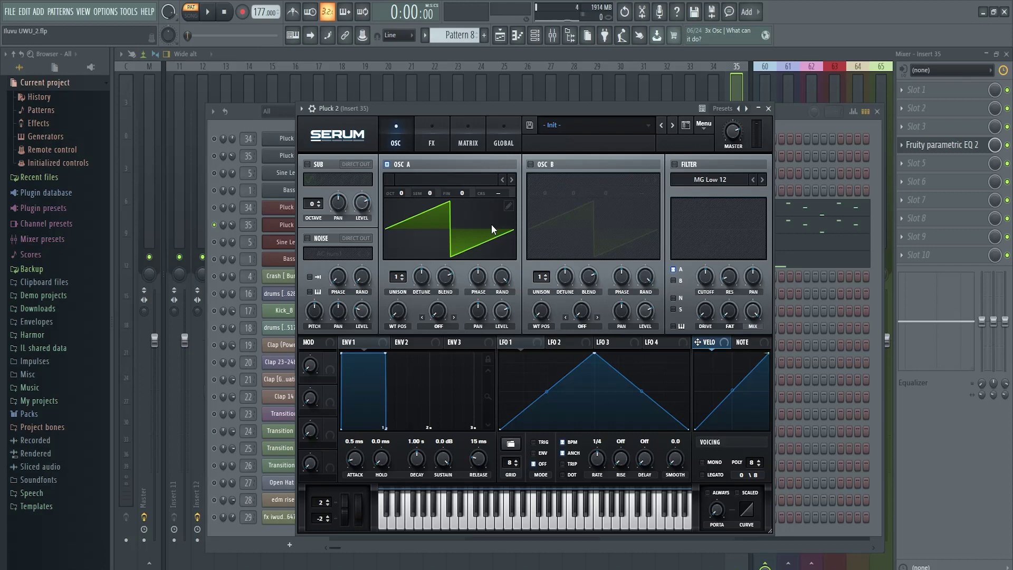
Load the Analog Basic Shapes wavetable in oscillator A and enable oscillator B with 7 unison voices.
click(428, 178)
mouse_move(441, 207)
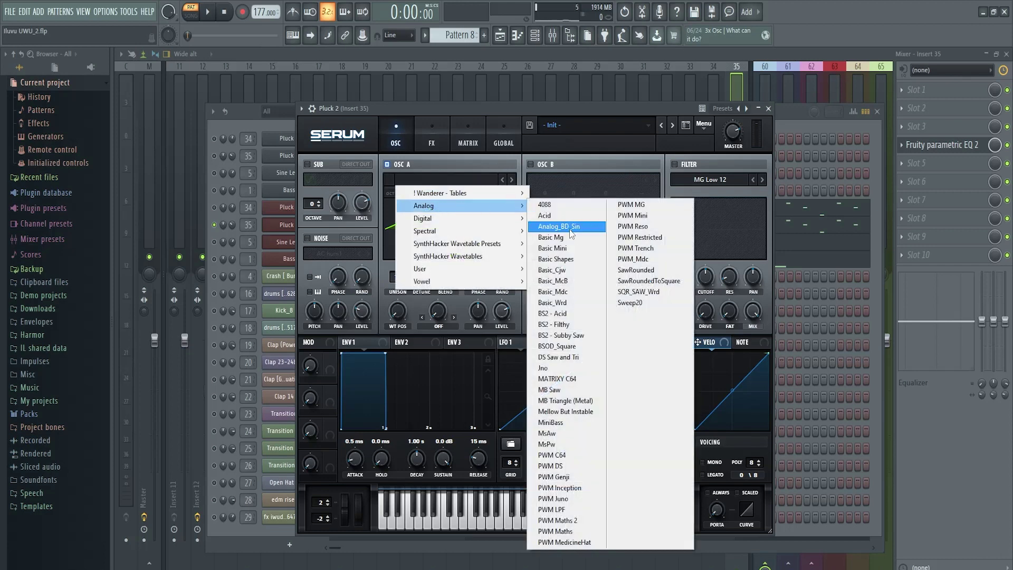
click(551, 263)
click(530, 165)
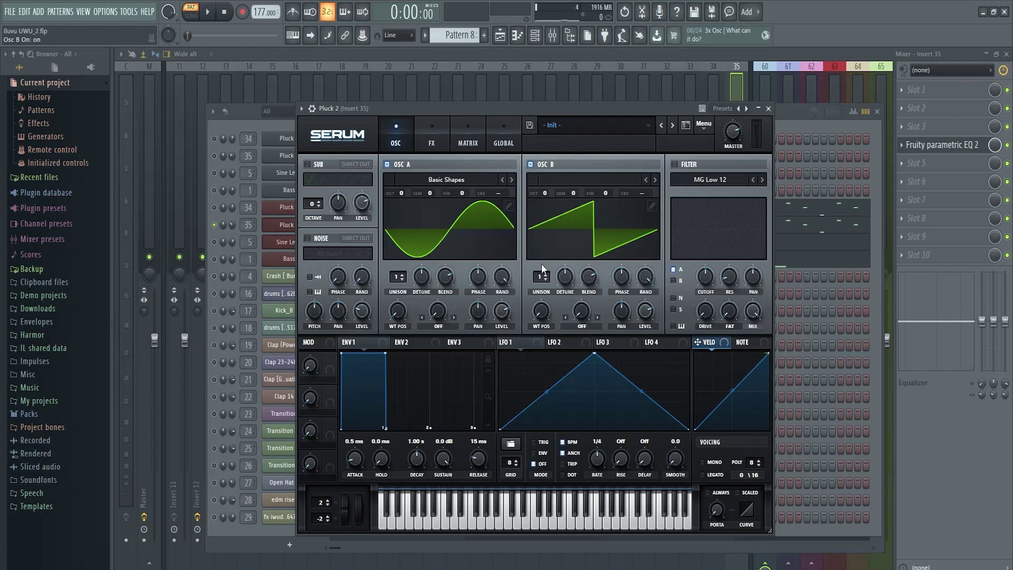
drag(542, 275, 555, 238)
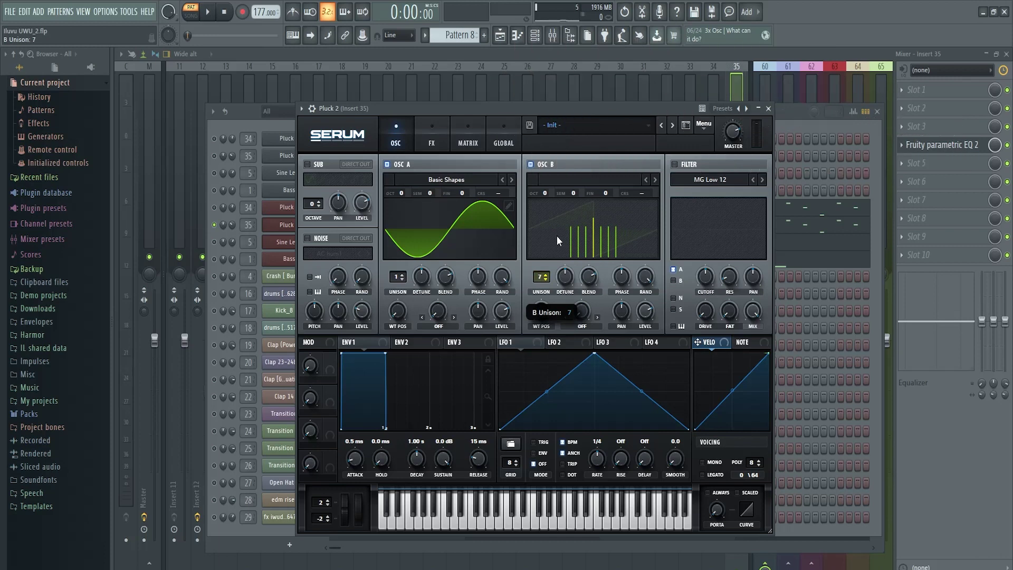
Assign LFO 1 to Pluck 2's oscillator B unison detune and set the detune to 0.05.
drag(575, 275, 565, 280)
double_click(563, 282)
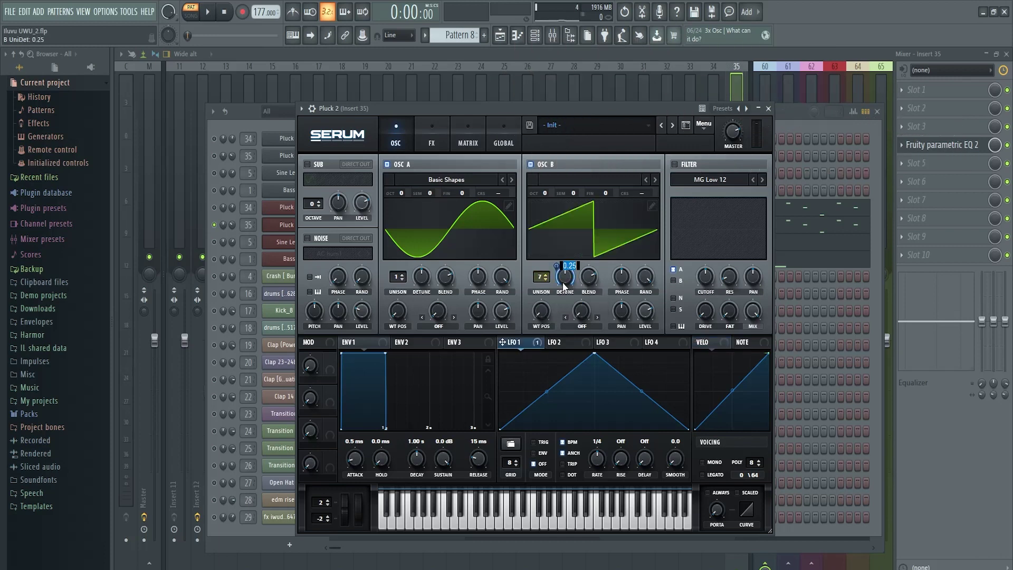
text(0.05)
key(Return)
Reshape Pluck 2's LFO 1 into a rising ramp and set its rate to 16 bar.
drag(595, 354, 689, 353)
scroll(595, 457, down, 5)
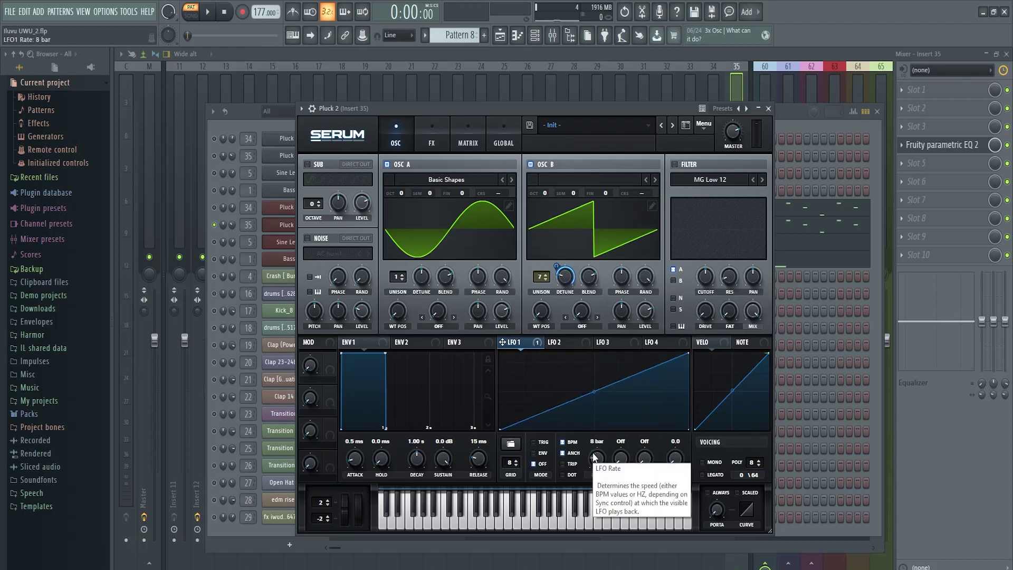
scroll(595, 457, down, 1)
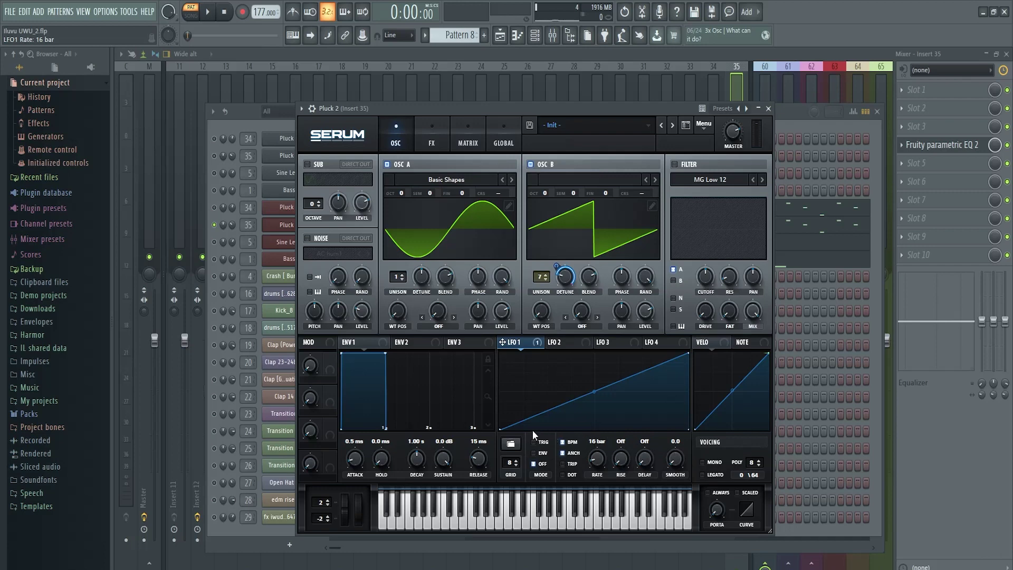
Set envelope 1 to a 394 ms release, minimum sustain and a 483 ms decay.
text(394)
key(Return)
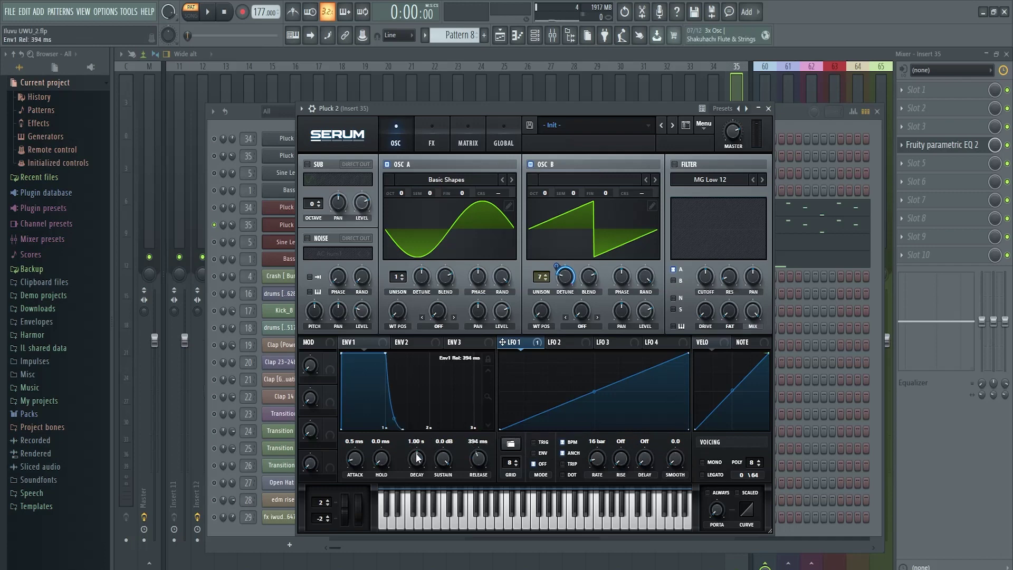
drag(443, 462, 443, 490)
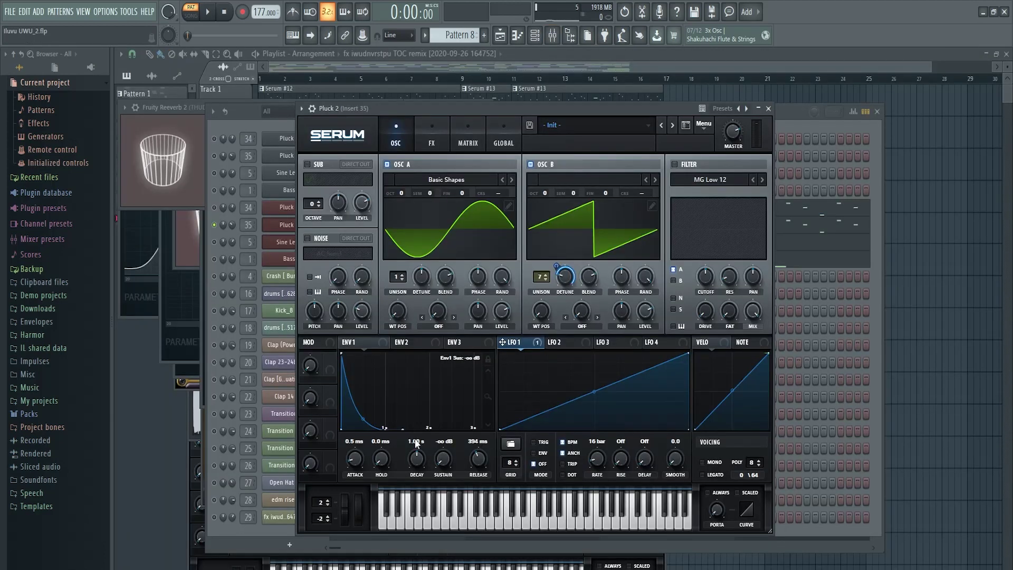
double_click(422, 445)
text(483)
key(Return)
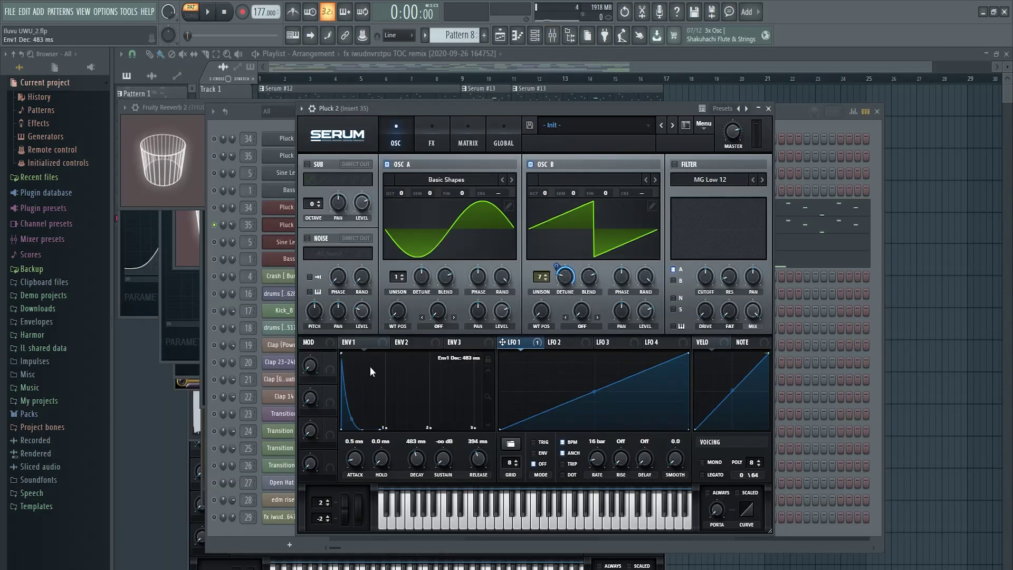
Reshape LFO 2 into a steep curved rise to a held maximum, in envelope mode with a 1/16 rate.
click(553, 344)
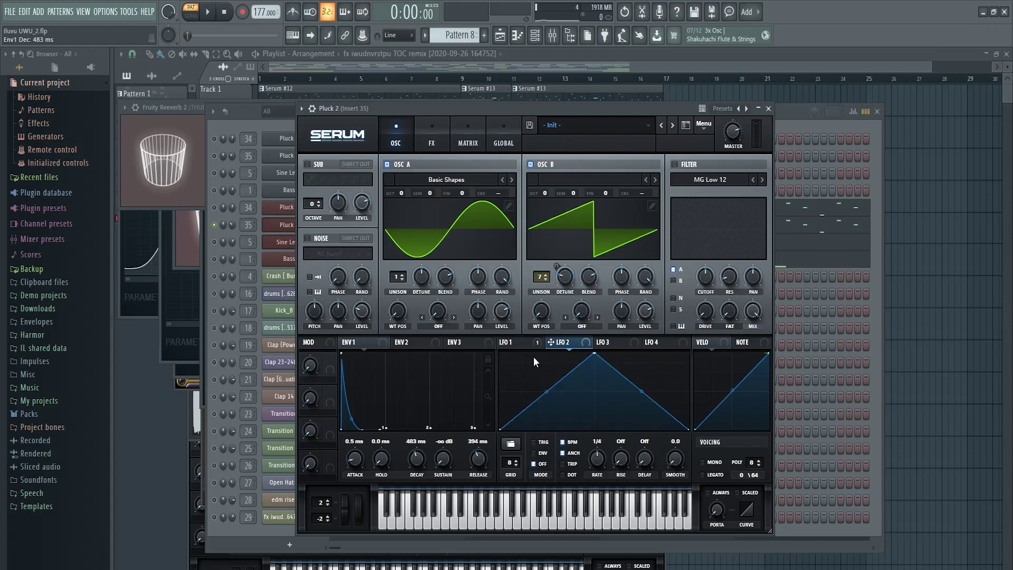
double_click(534, 357)
drag(534, 357, 688, 352)
drag(535, 391, 539, 369)
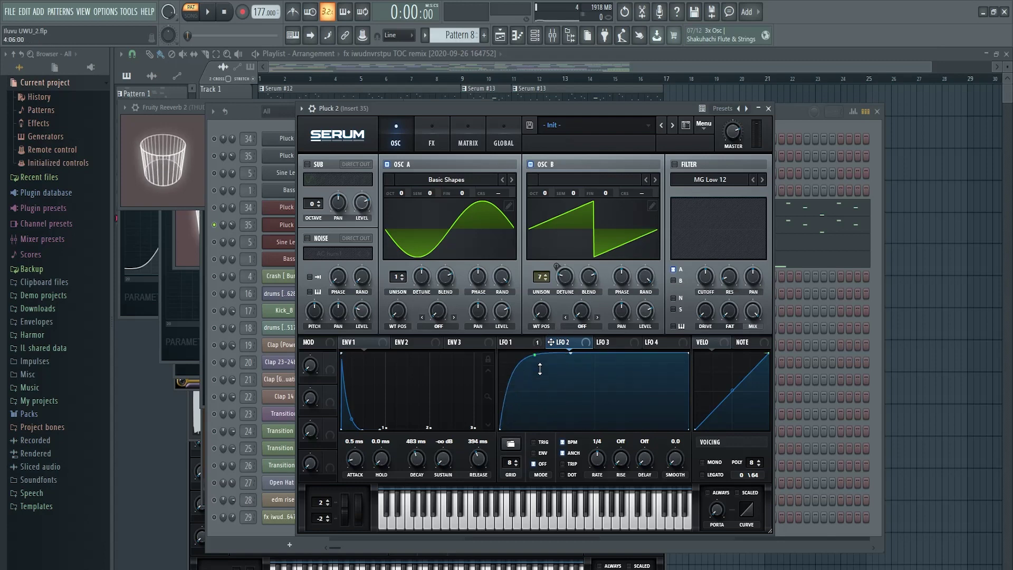
click(541, 452)
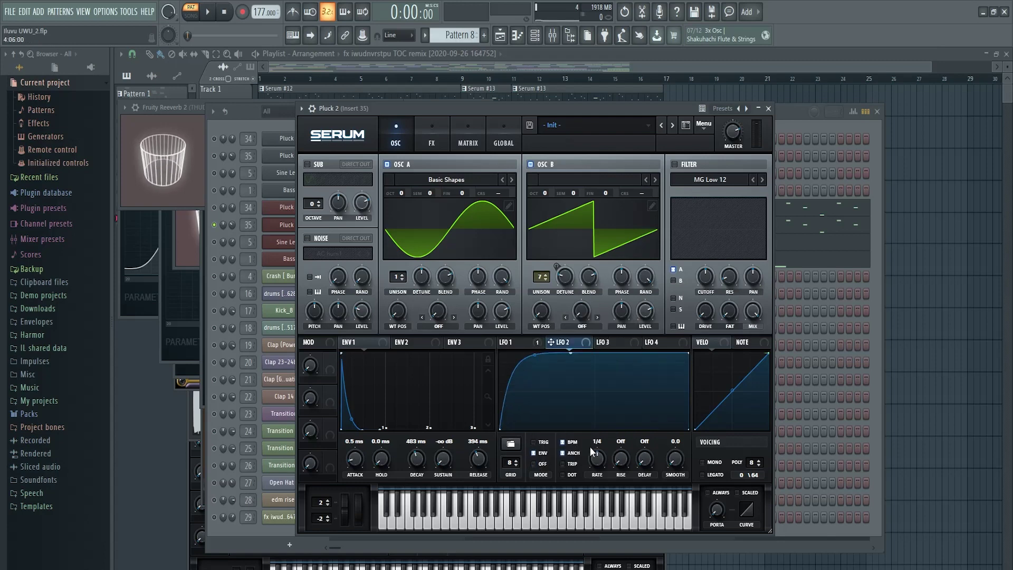
scroll(596, 457, up, 2)
Assign LFO 2 to both oscillators' coarse pitch with amounts of -19, and lower LFO 1's modulation amount for oscillator B's unison detune.
drag(551, 343, 506, 192)
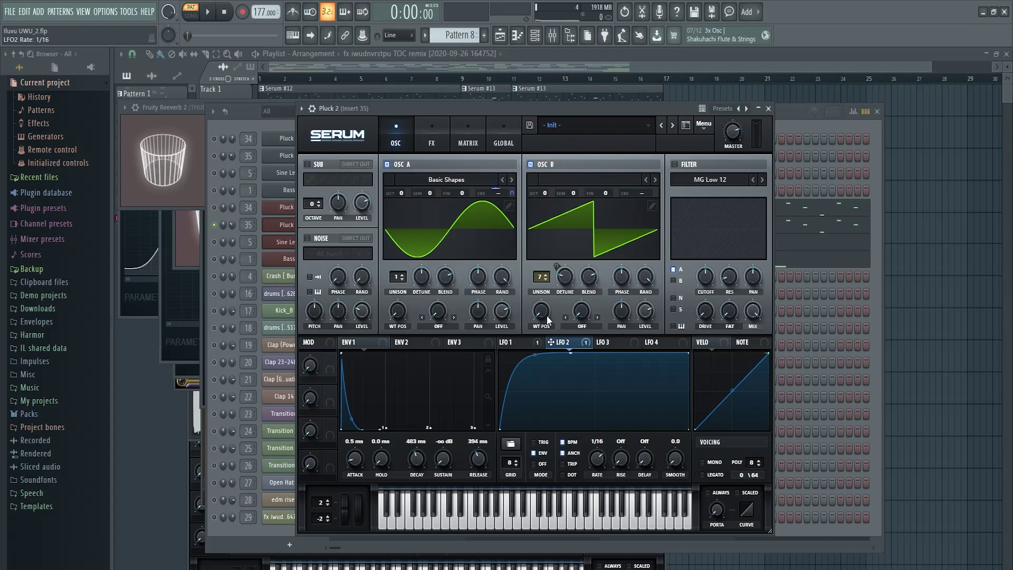
mouse_move(572, 343)
mouse_down()
mouse_move(658, 200)
mouse_move(642, 193)
mouse_up()
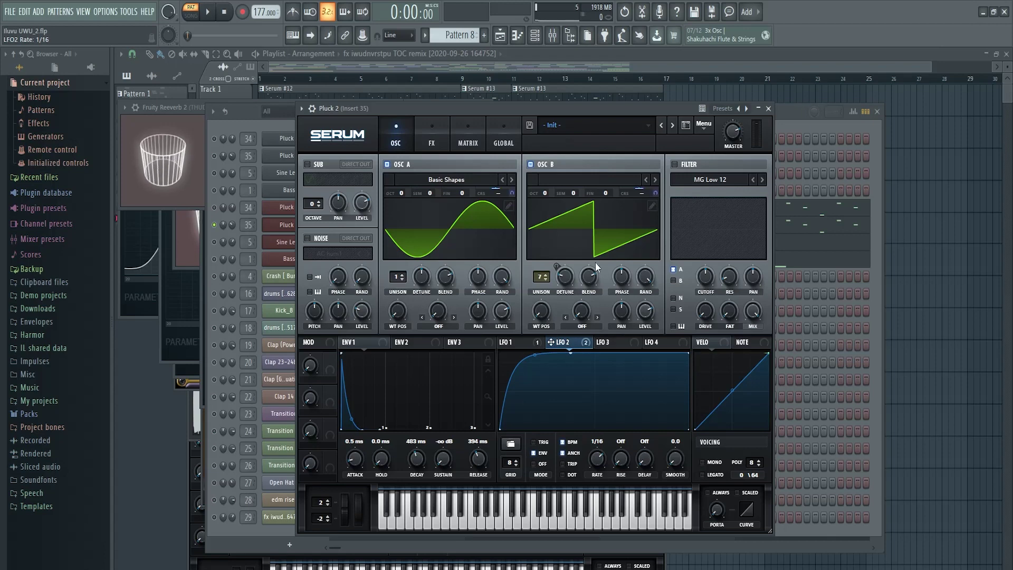
click(463, 142)
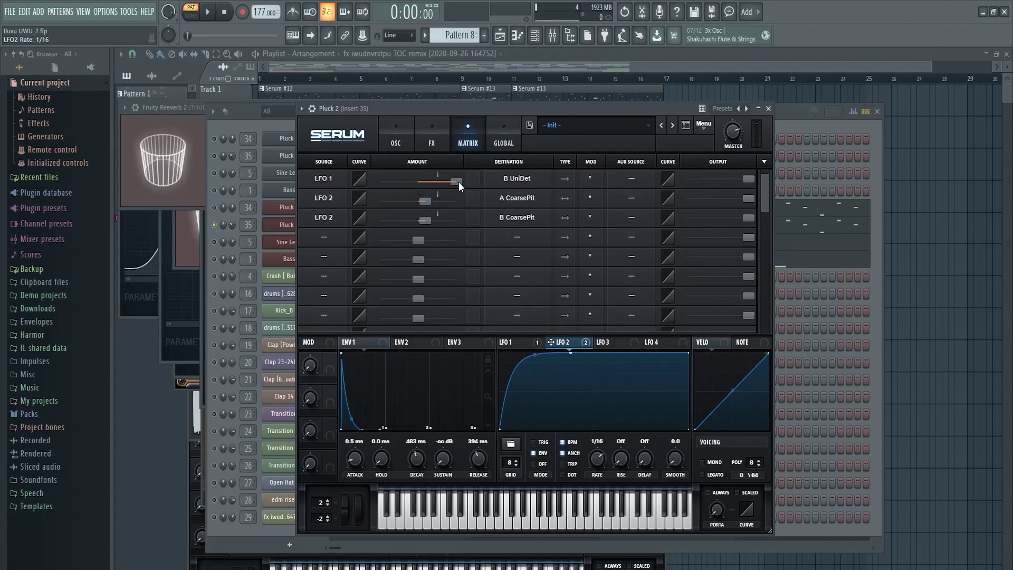
scroll(457, 183, down, 3)
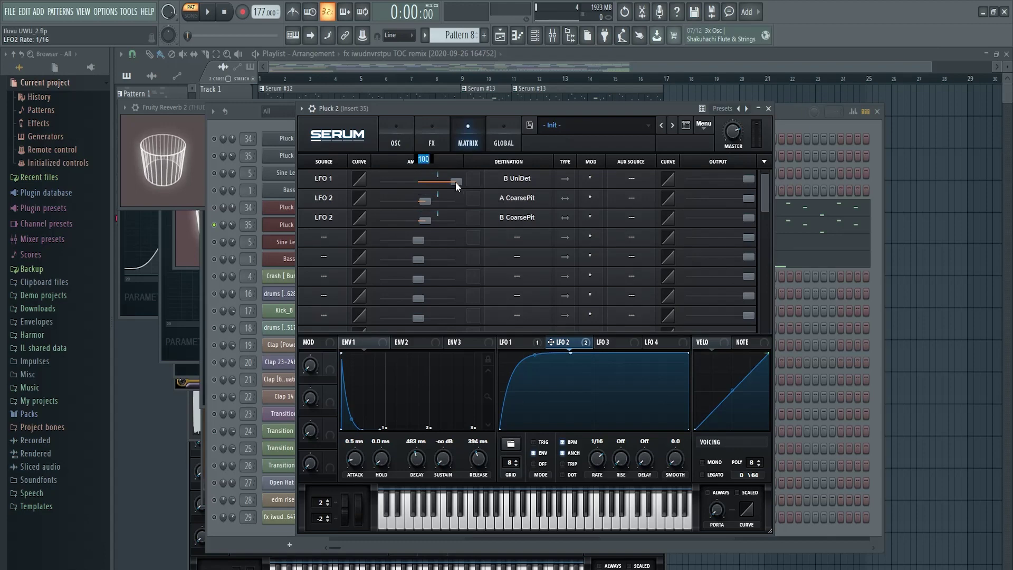
double_click(424, 203)
key(Return)
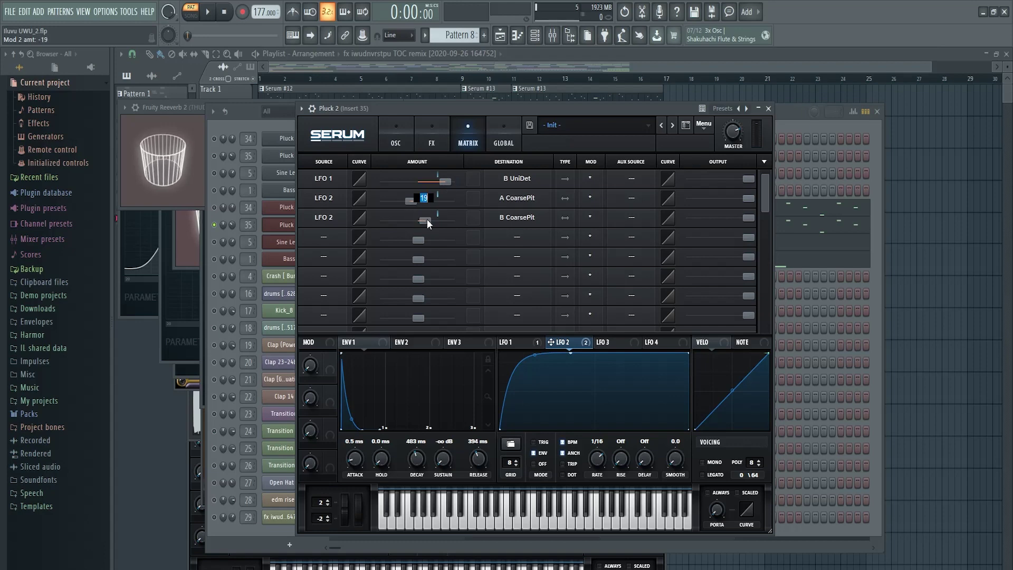
text(-19)
key(Return)
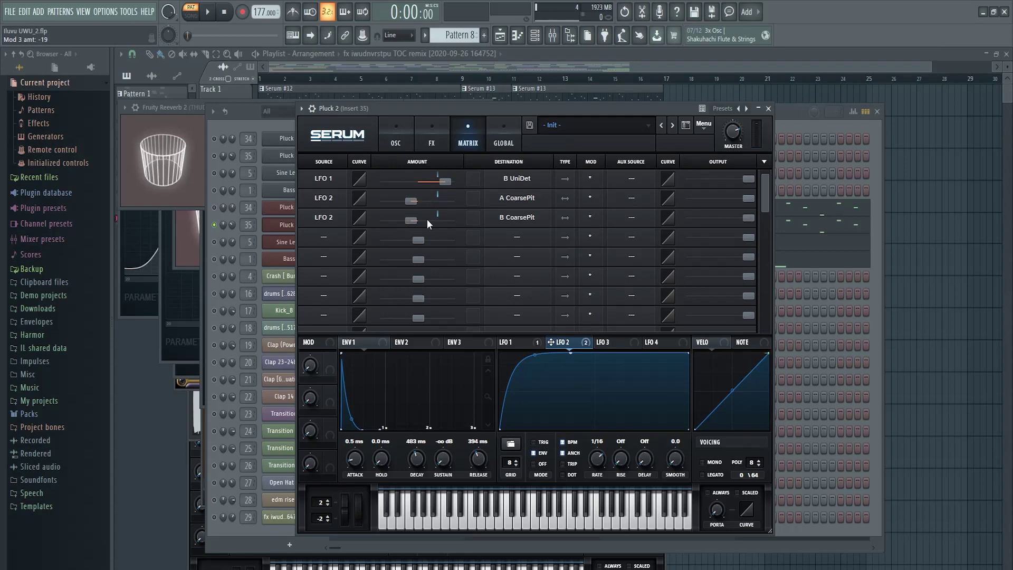
Enable the Tube Distortion effect and raise its drive strongly.
click(393, 138)
click(432, 138)
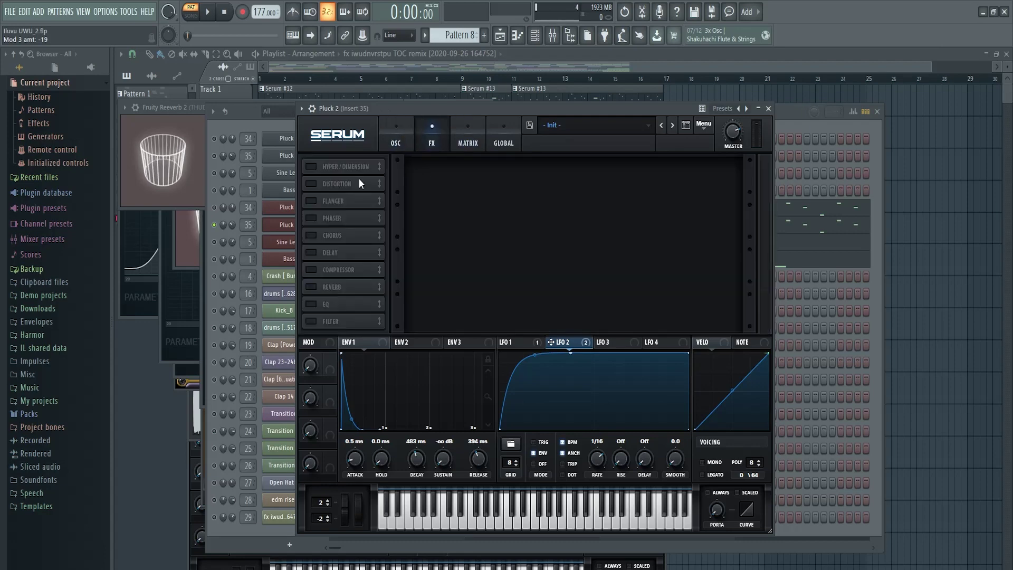
click(311, 184)
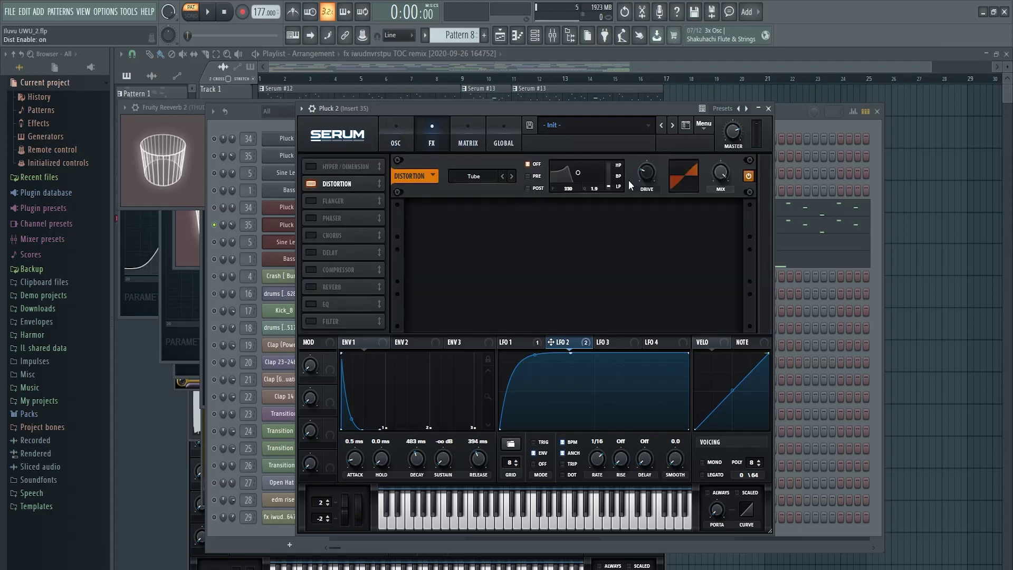
drag(653, 169, 687, 84)
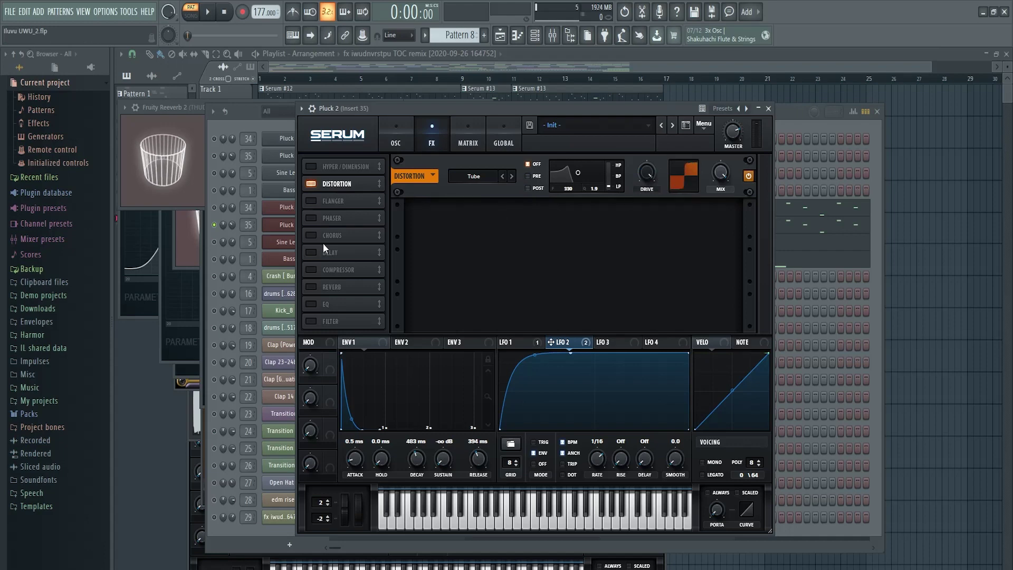
Enable the Delay with an adjusted mix and add the Hall Reverb with a 6% mix.
click(311, 252)
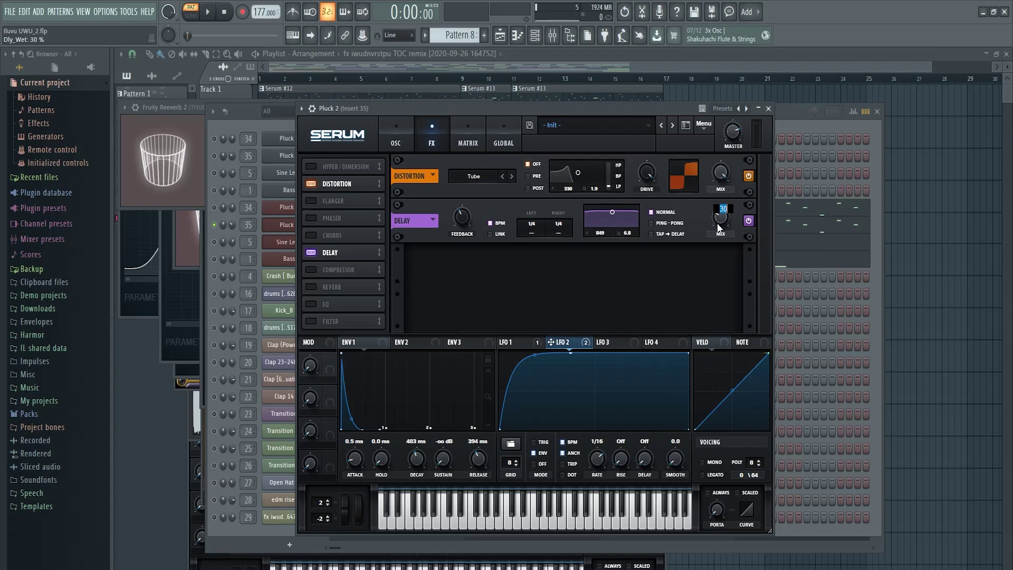
drag(721, 227, 719, 228)
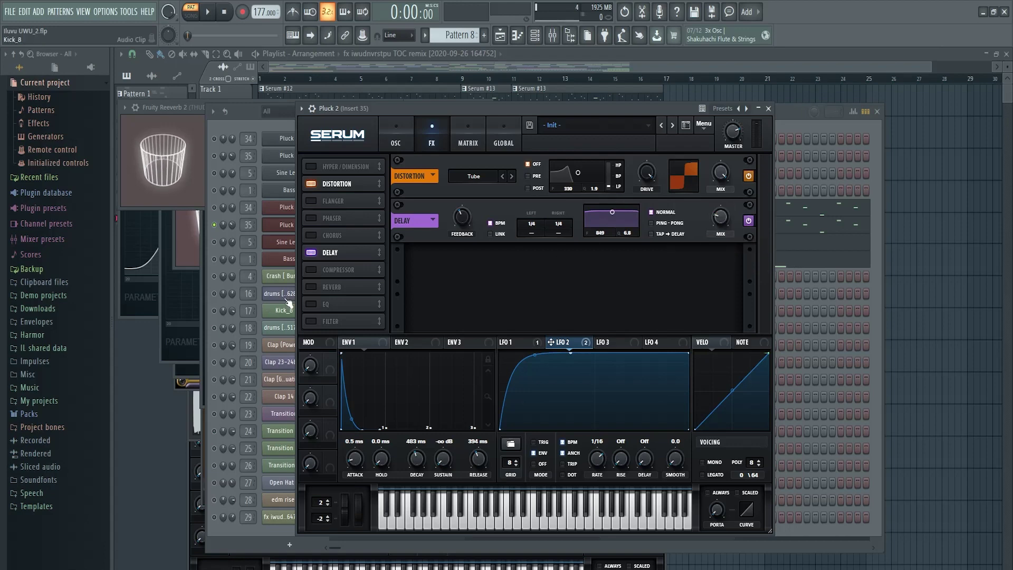
click(311, 288)
drag(721, 262, 725, 270)
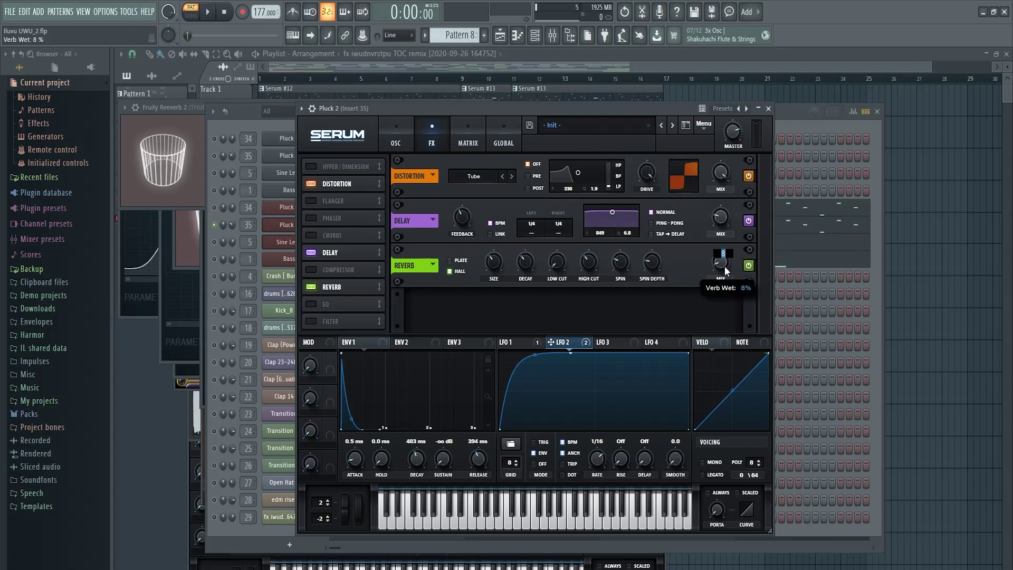
drag(723, 265, 724, 269)
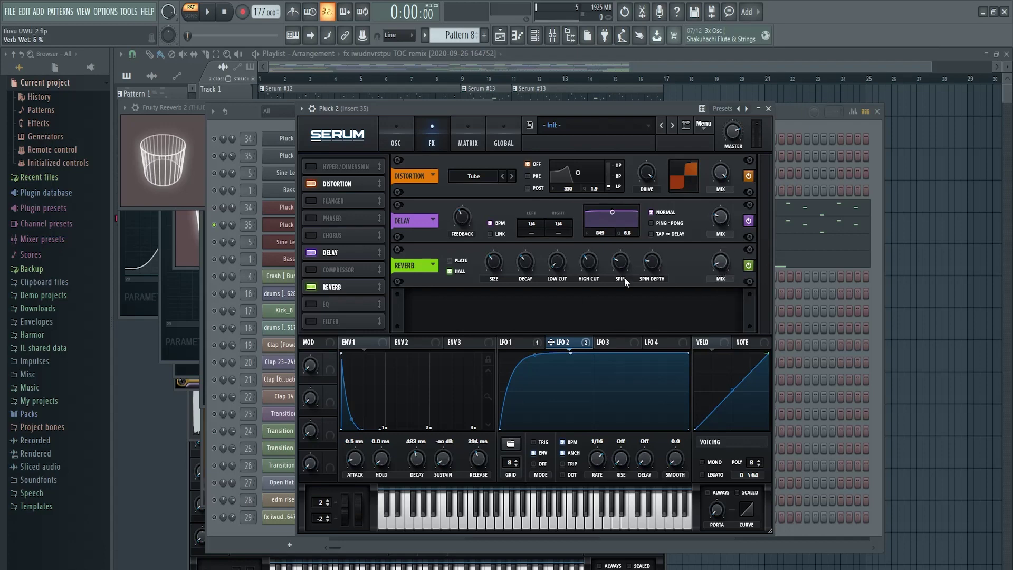
Close the Pluck 2 synth, play the pattern, and open Serum on the soloed Sine Lead channel.
click(405, 129)
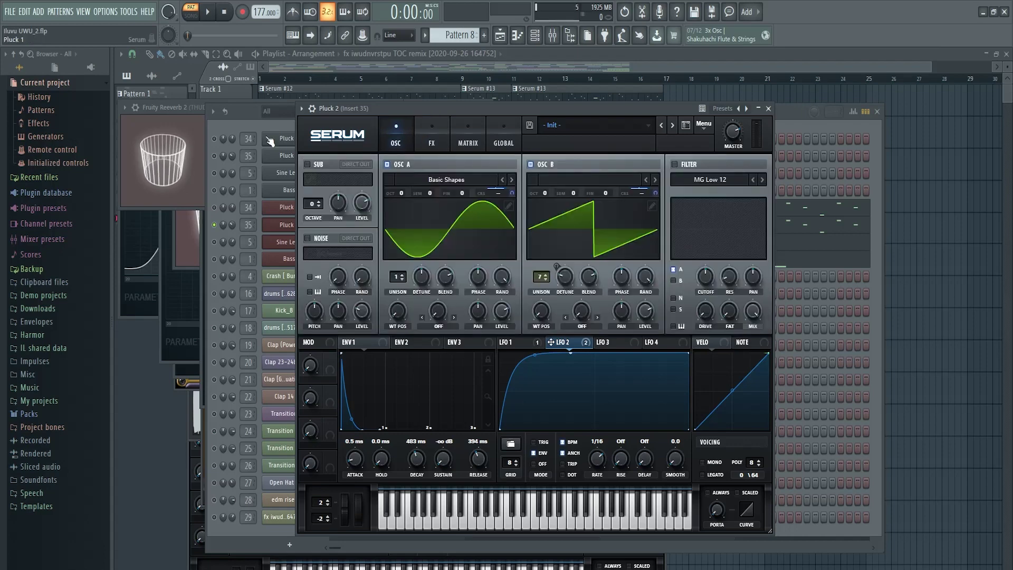
click(243, 119)
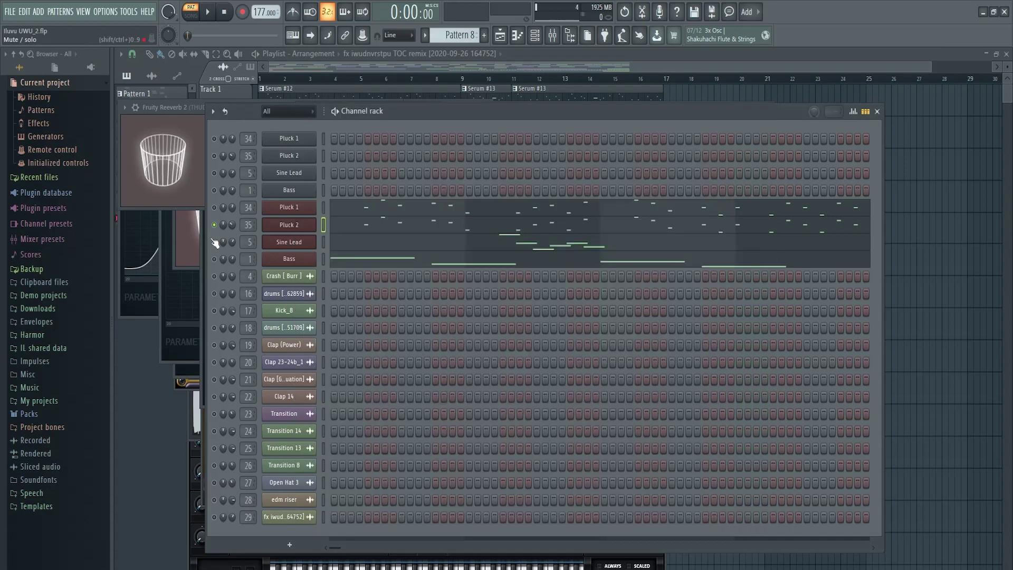
key(space)
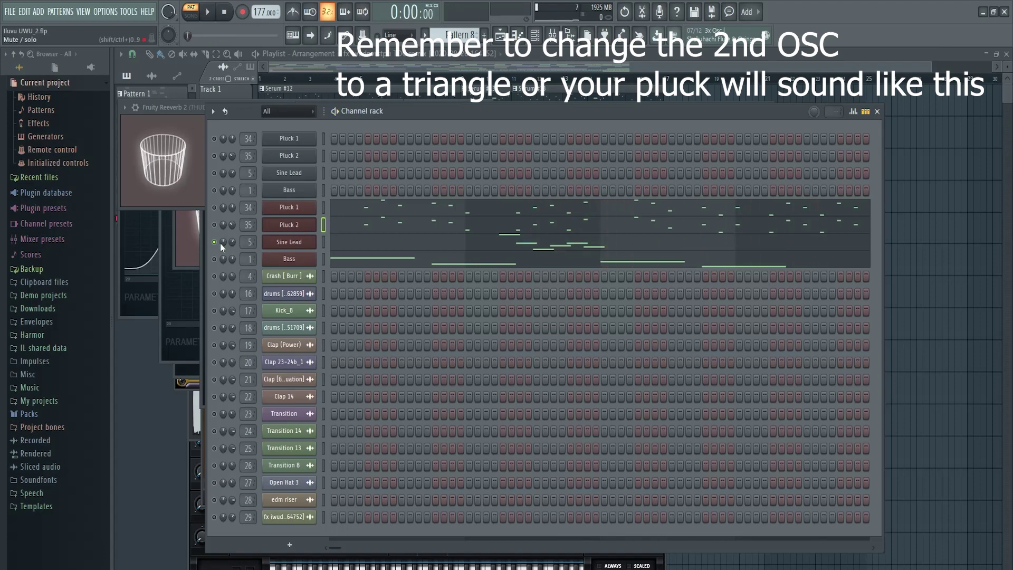
click(278, 244)
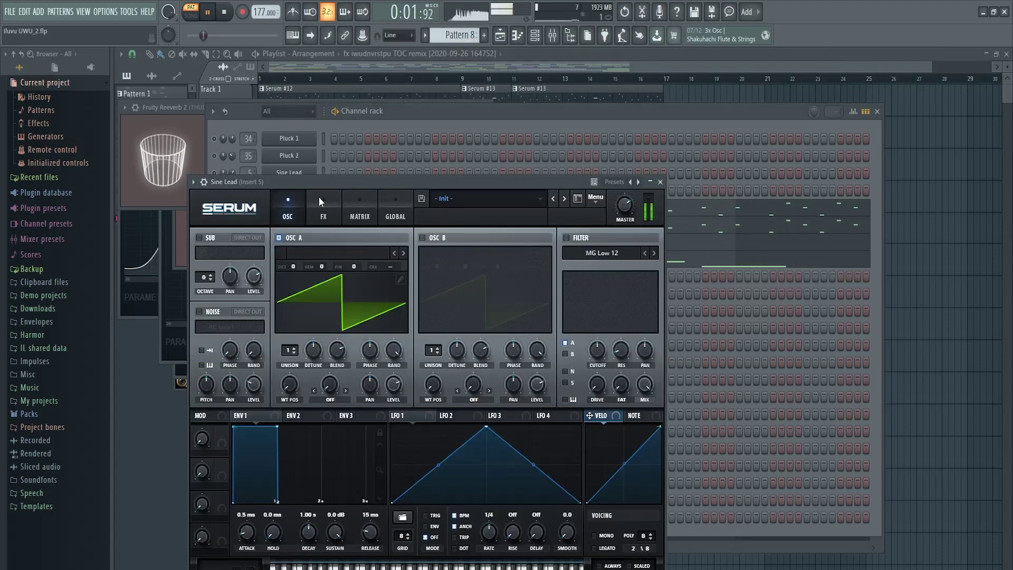
Stop the playback and reopen Serum on the Sine Lead channel.
key(F6)
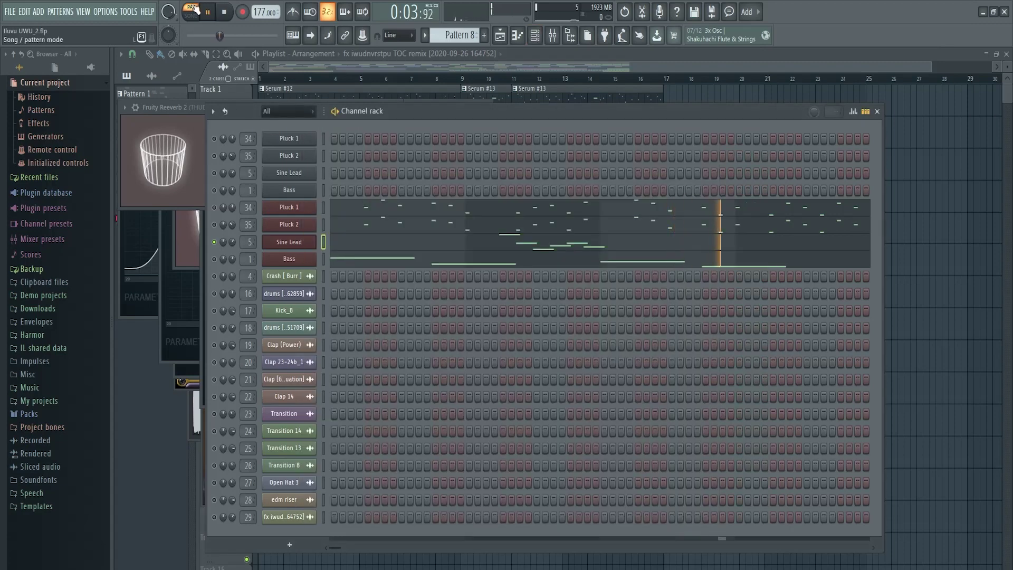
key(F6)
click(209, 13)
key(F6)
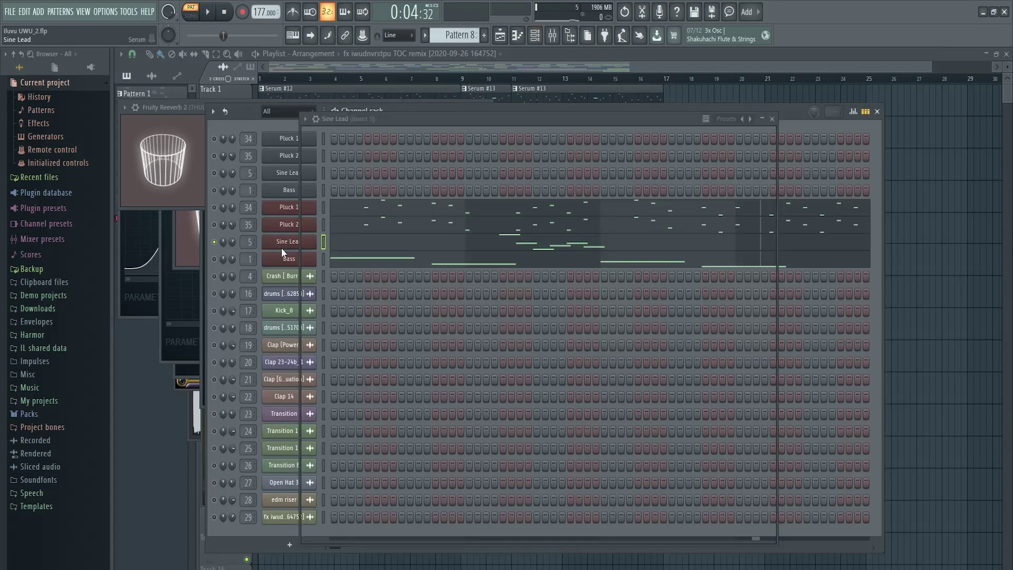
click(281, 246)
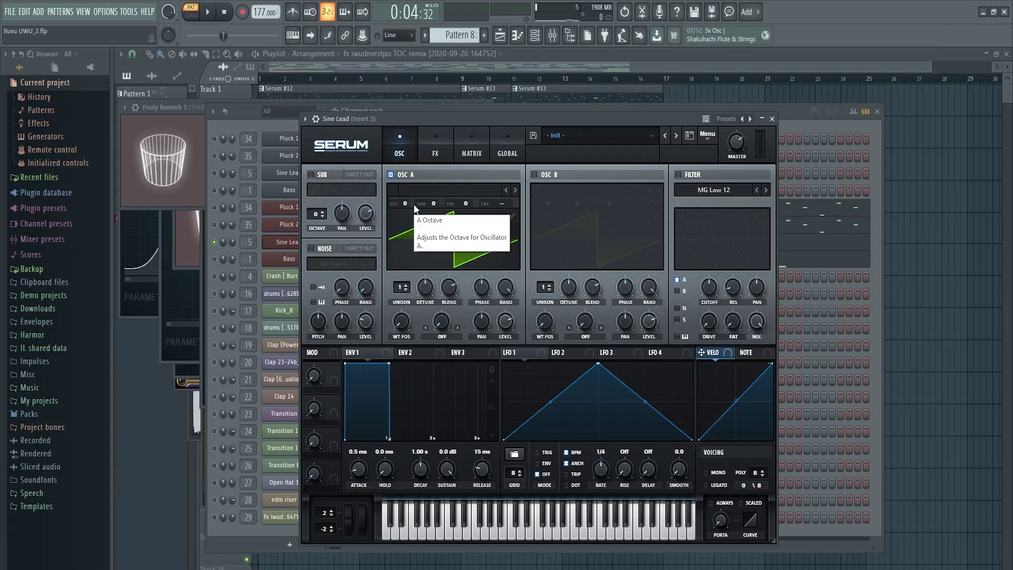
Load the Basic Shapes wavetable into oscillator A and set mono voicing with always-on portamento of 27 ms.
click(469, 191)
mouse_move(465, 216)
click(565, 281)
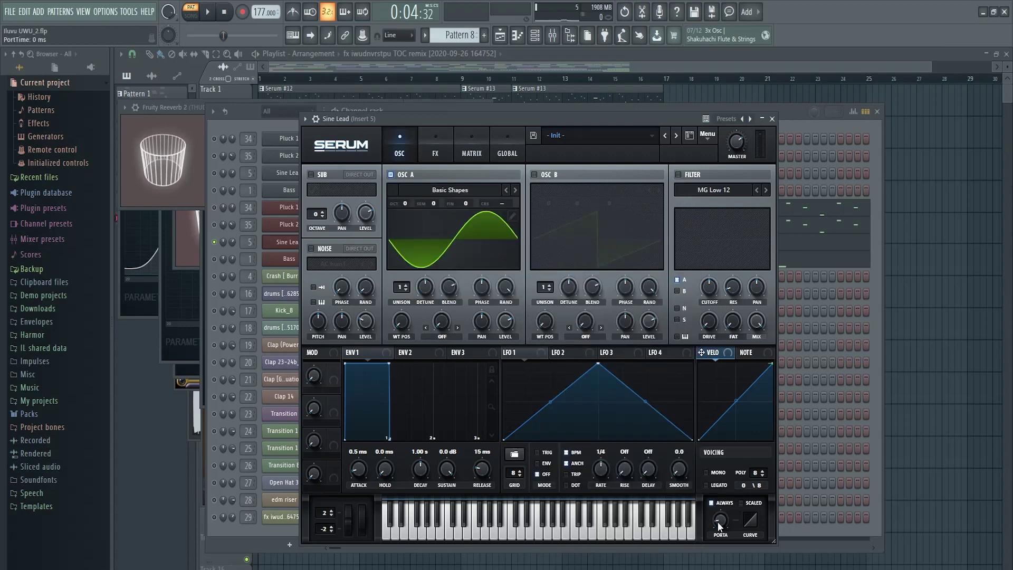
drag(718, 521, 718, 494)
click(434, 151)
click(397, 158)
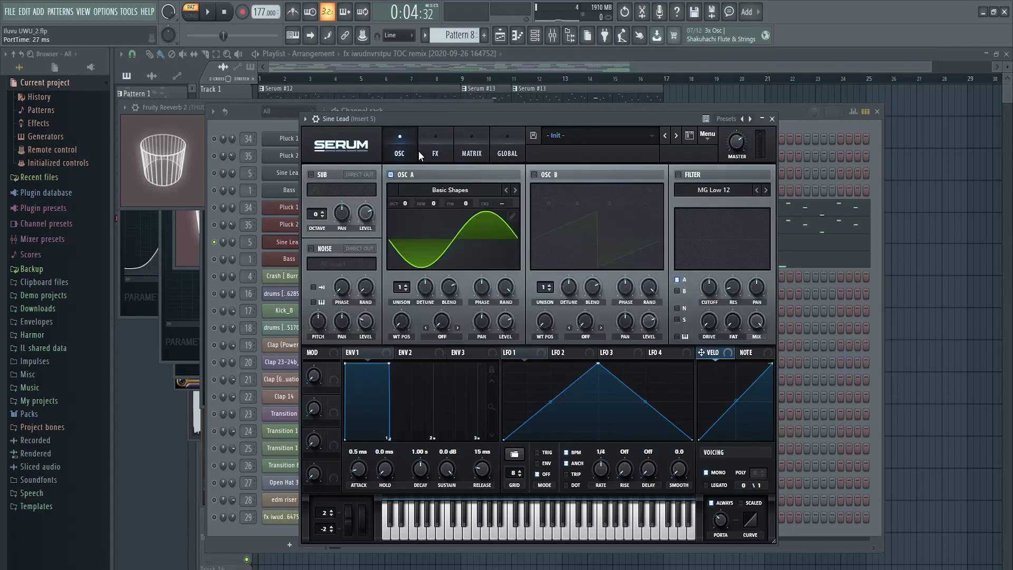
Close the Sine Lead synth, open Serum on the Bass channel, and load the Basic Shapes wavetable into oscillator A.
click(772, 118)
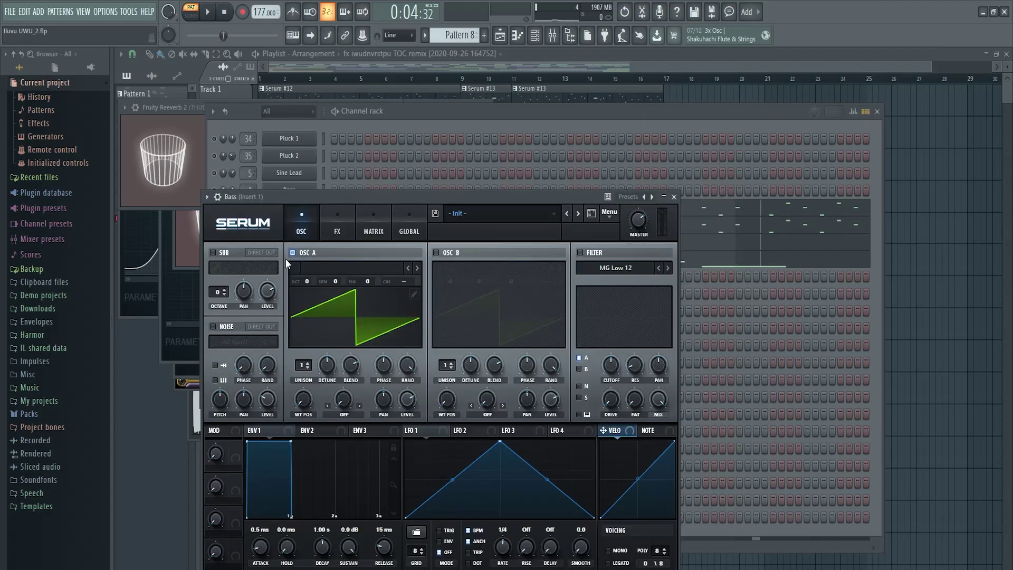
drag(371, 197, 482, 119)
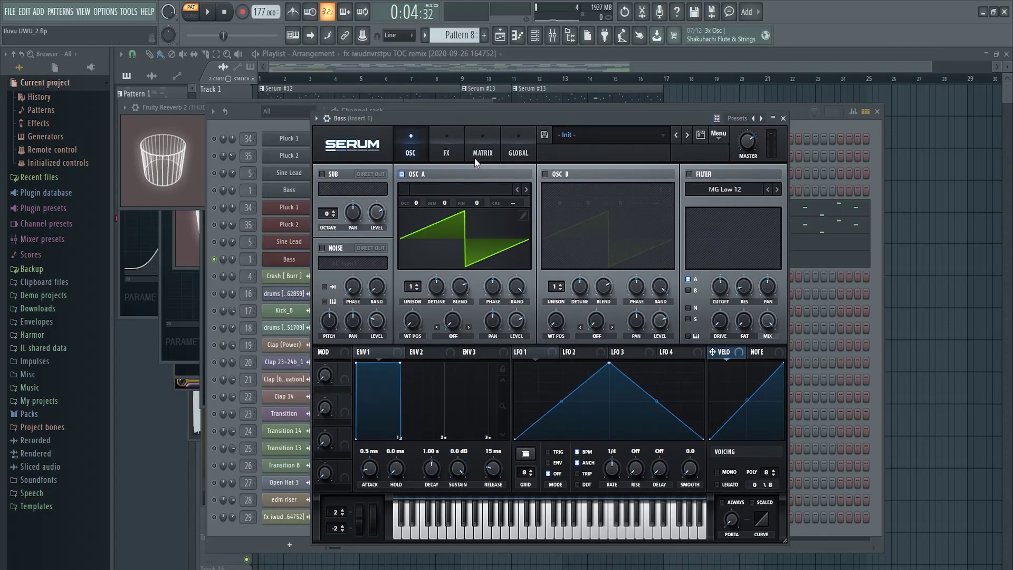
click(467, 191)
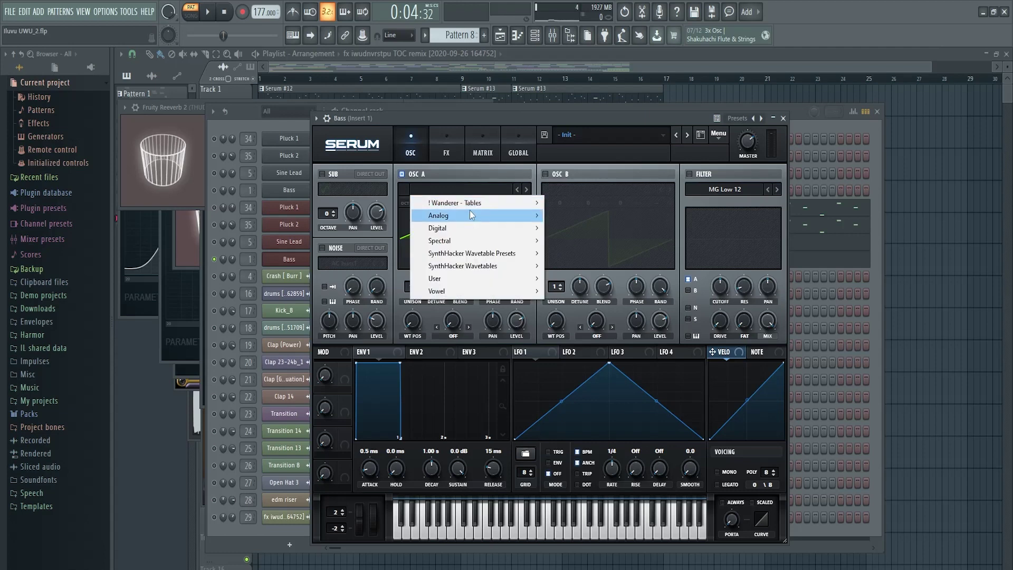
mouse_move(475, 213)
click(562, 265)
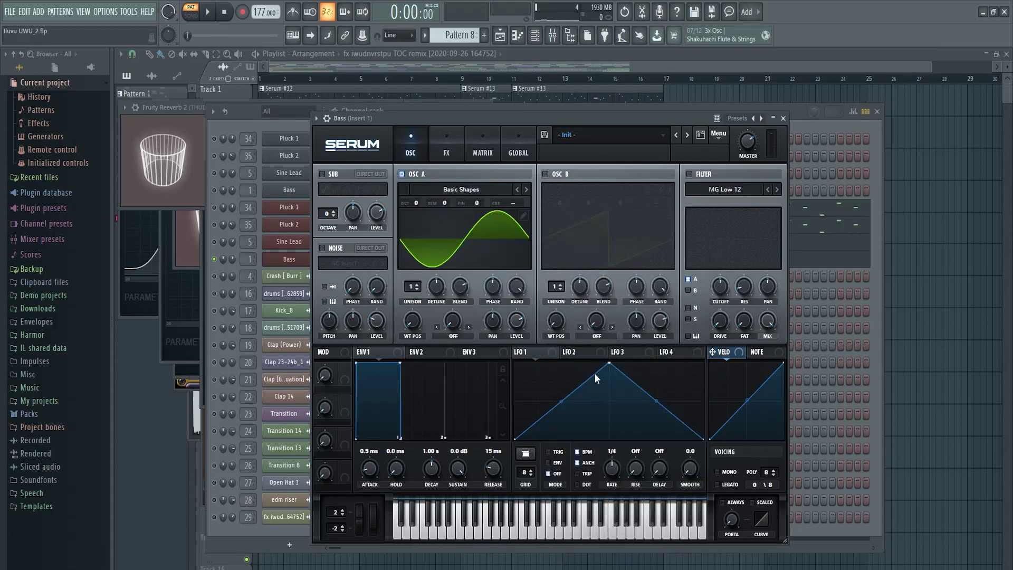
Shape LFO 1 as a steep falling curve in envelope mode and assign it to oscillator A's coarse pitch.
drag(608, 363, 499, 340)
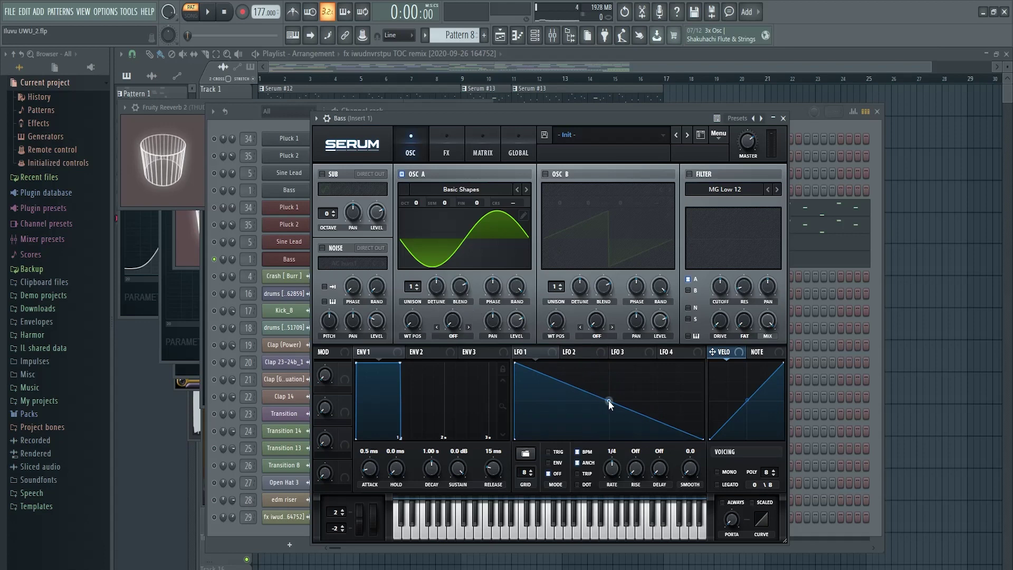
drag(609, 401, 610, 424)
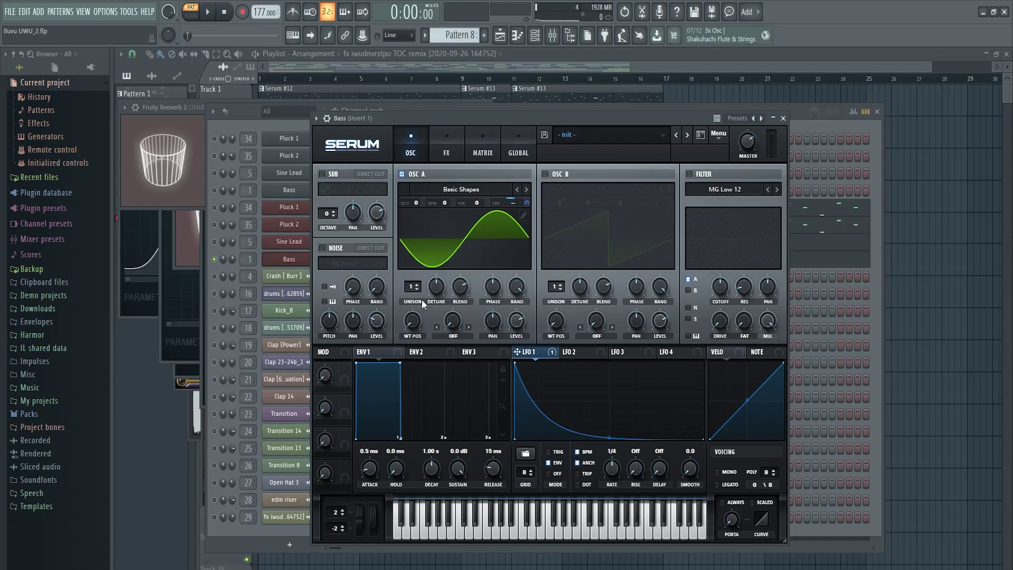
Enable the Distortion effect on the Bass synth, choose the Zero-Square type, and adjust its drive.
click(449, 153)
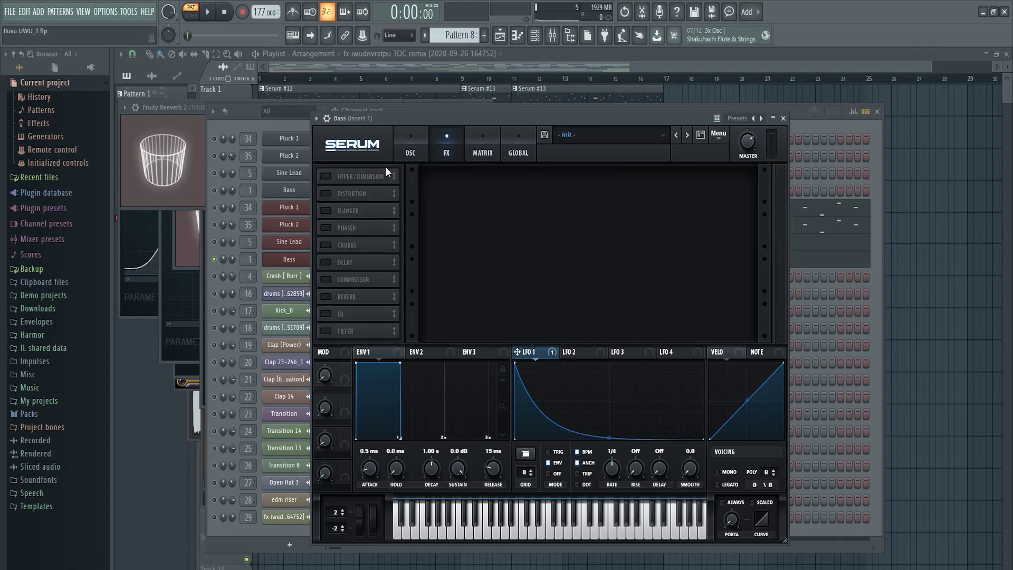
click(334, 193)
click(516, 186)
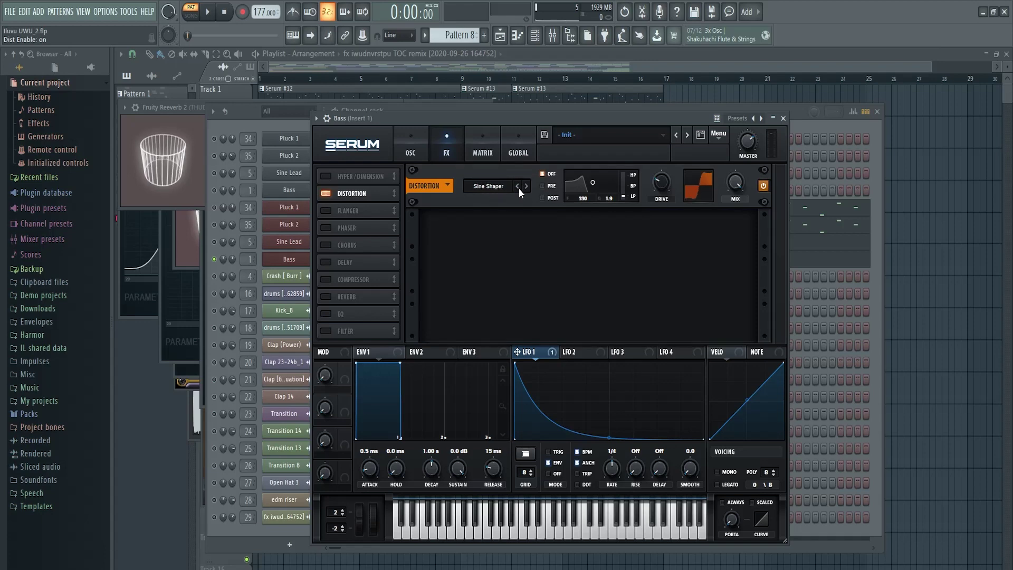
click(516, 186)
click(517, 187)
click(517, 186)
drag(661, 182, 663, 161)
Enable the Hall Reverb on the Bass synth with a high cut of 31% and a mix of 7%.
click(326, 297)
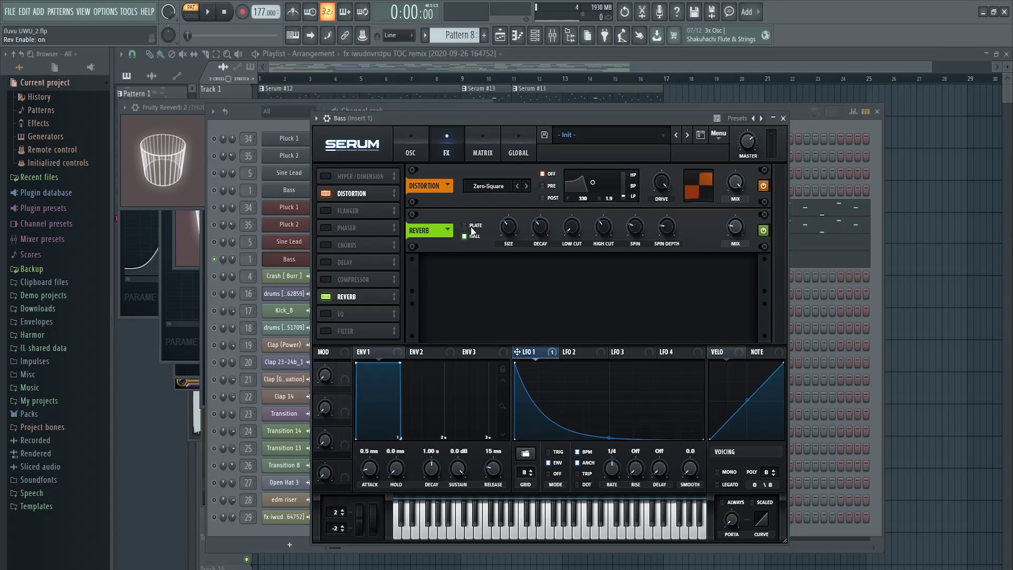
double_click(507, 239)
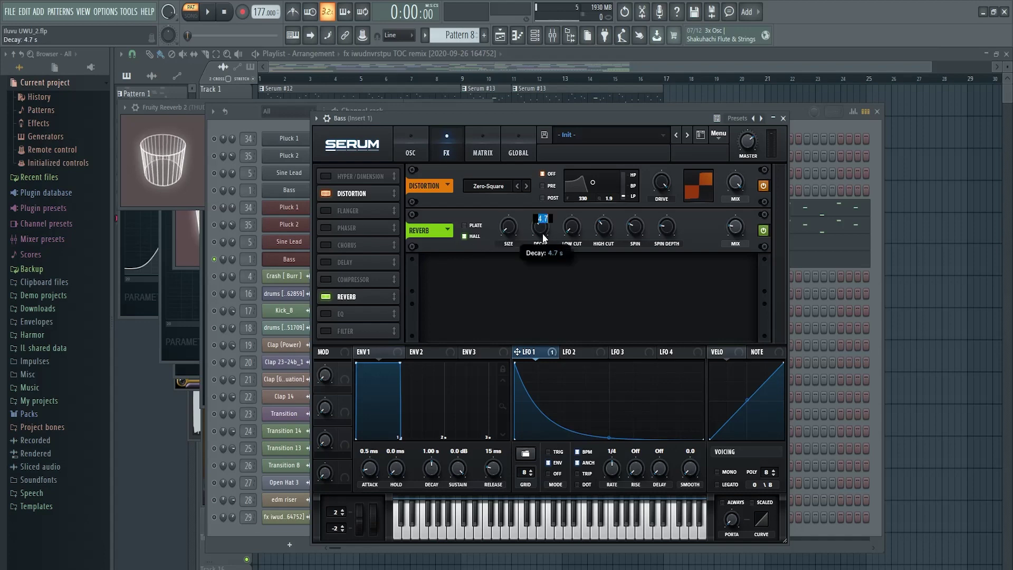
double_click(575, 227)
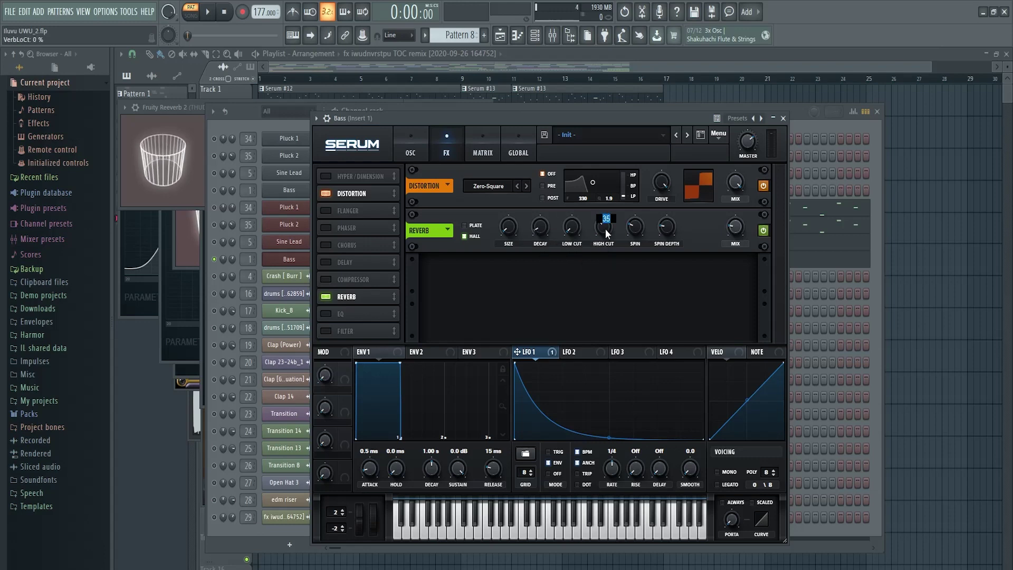
text(31)
key(Return)
double_click(666, 227)
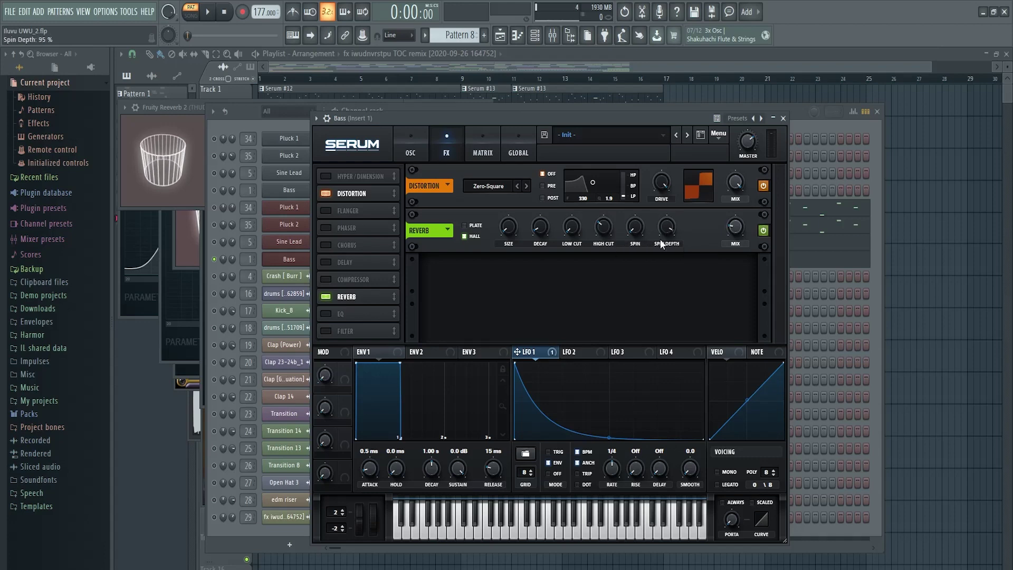
double_click(734, 228)
text(7)
key(Return)
Enable the EQ, set the low band's gain to 3.8 dB, and adjust the high band's gain.
click(325, 313)
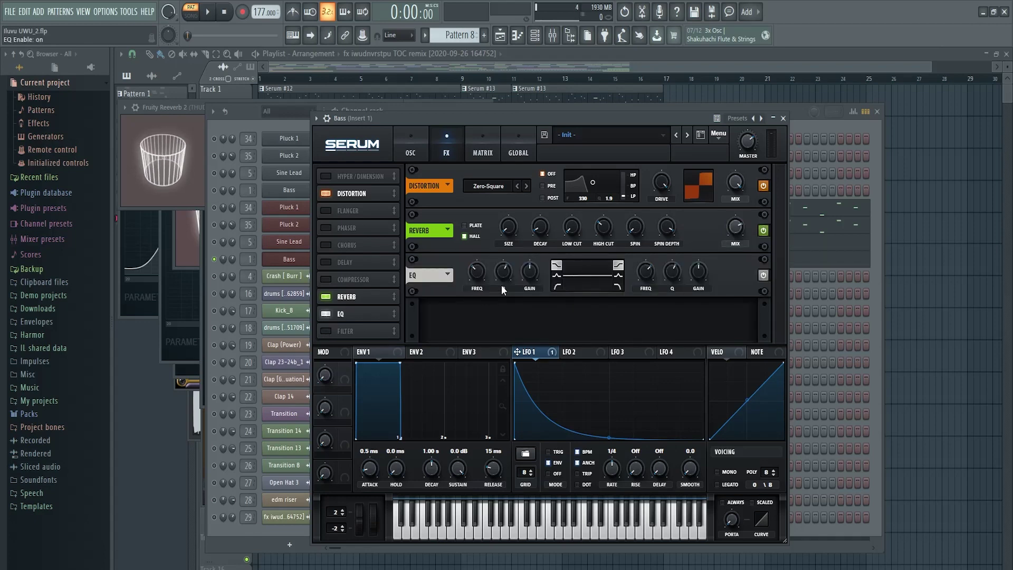
drag(529, 274, 527, 274)
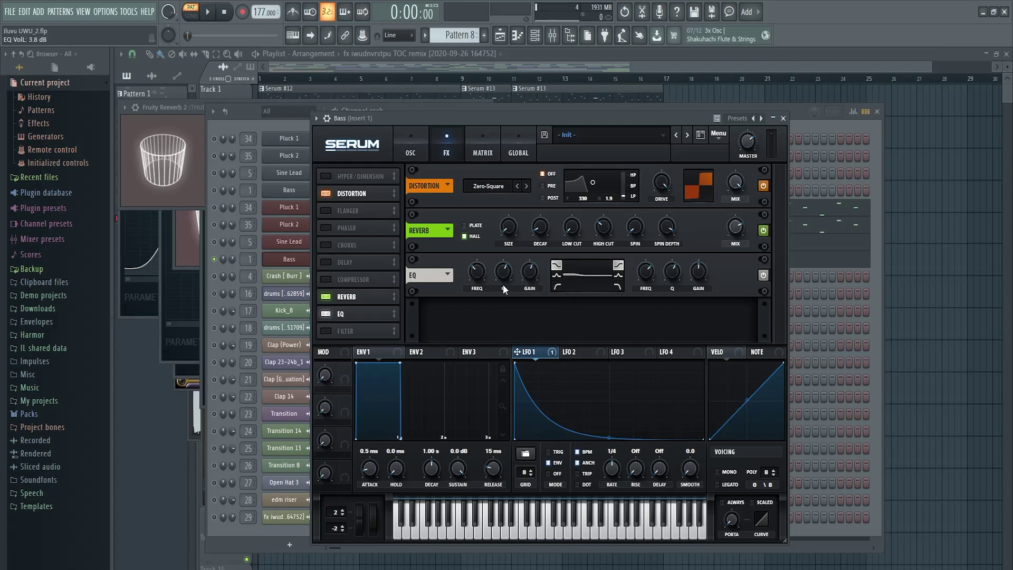
drag(694, 273, 694, 273)
Check the LFO 1 routing in the Bass synth's modulation matrix and close the synth.
click(478, 147)
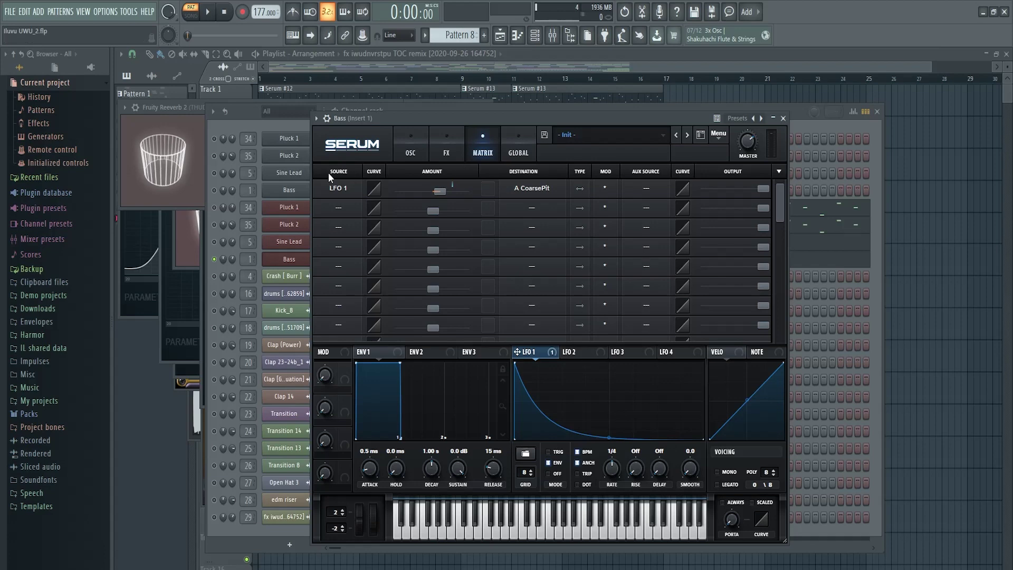
click(255, 118)
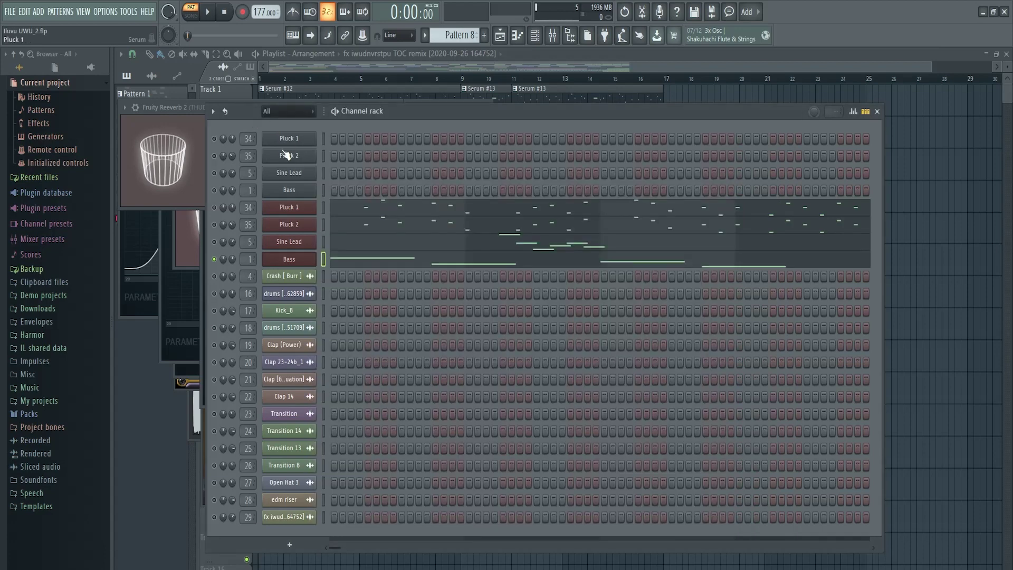
Play the soloed Bass channel and examine its notes in the piano roll.
key(space)
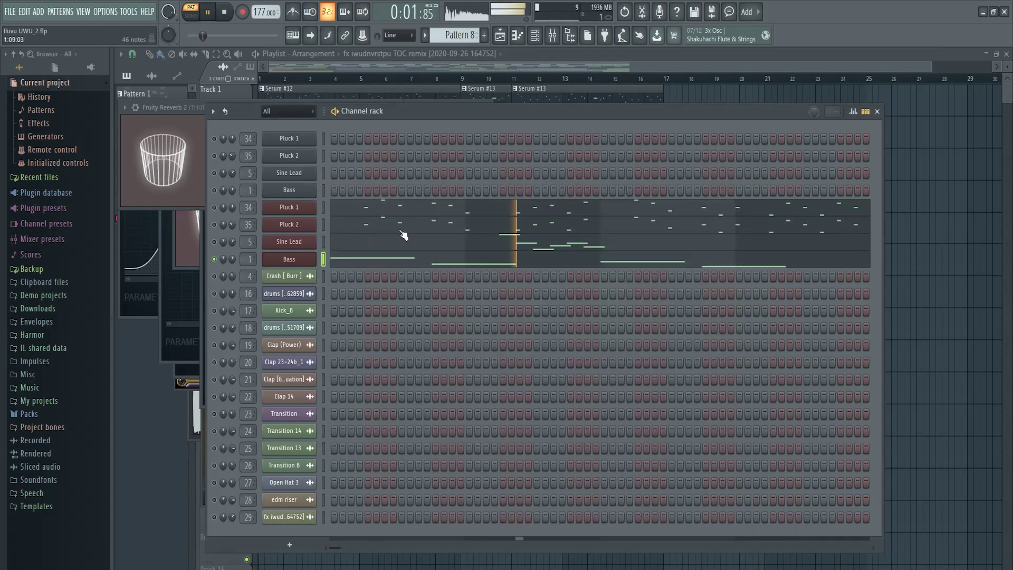
click(578, 261)
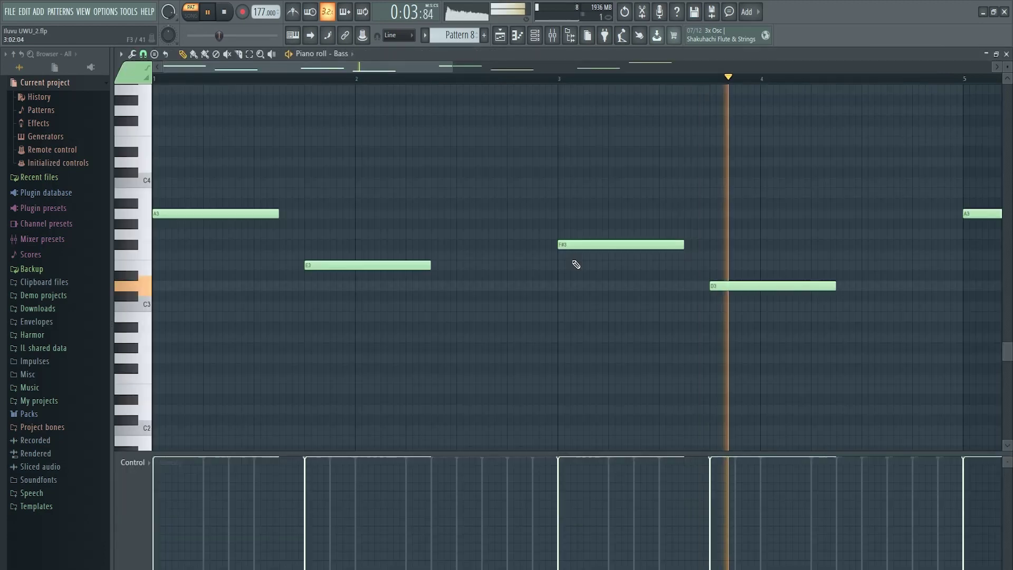
scroll(429, 281, down, 3)
scroll(538, 258, up, 8)
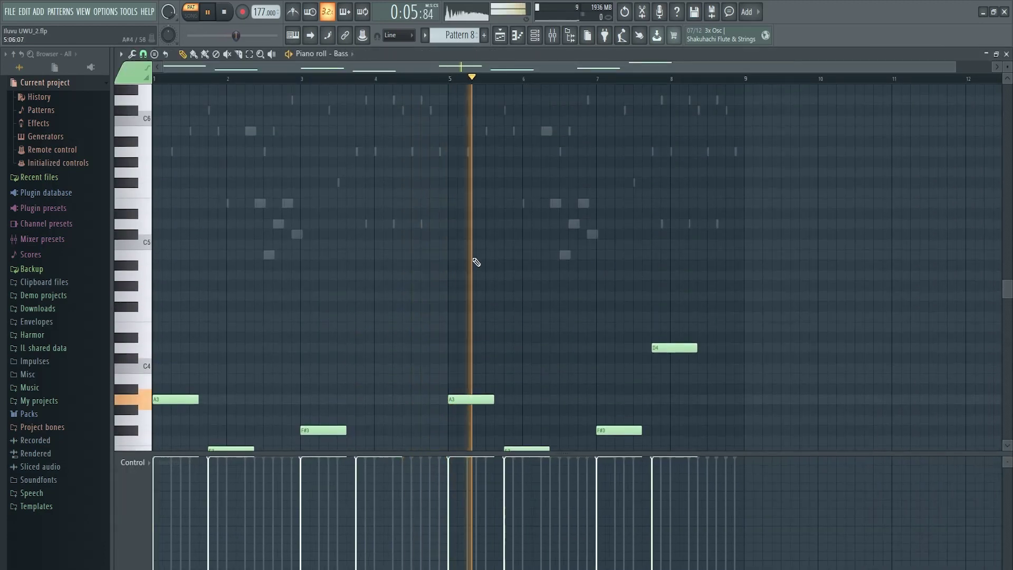
scroll(580, 287, down, 4)
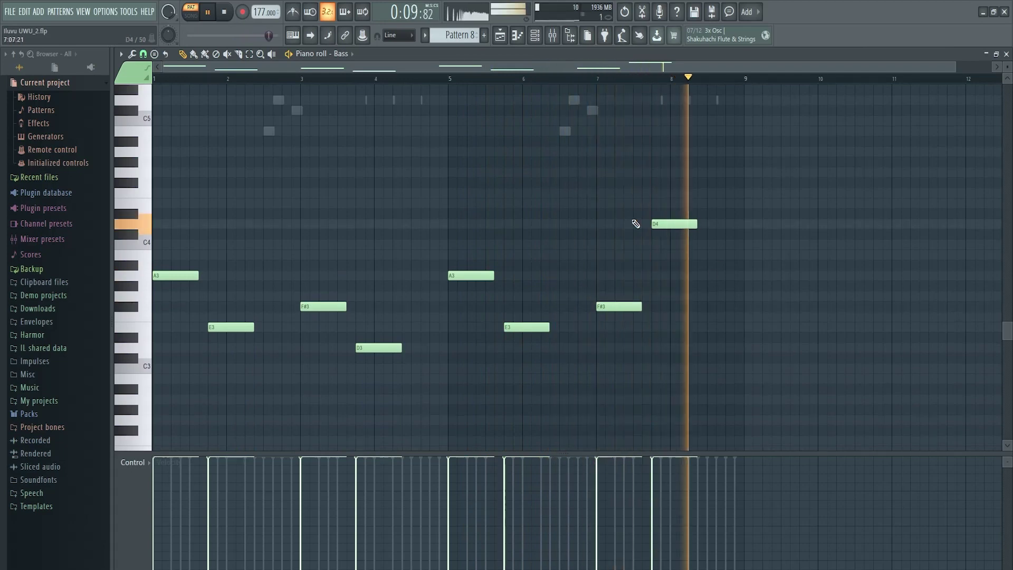
key(space)
Inspect the CamelCrusher settings on the Bass channel's mixer insert 1.
key(F9)
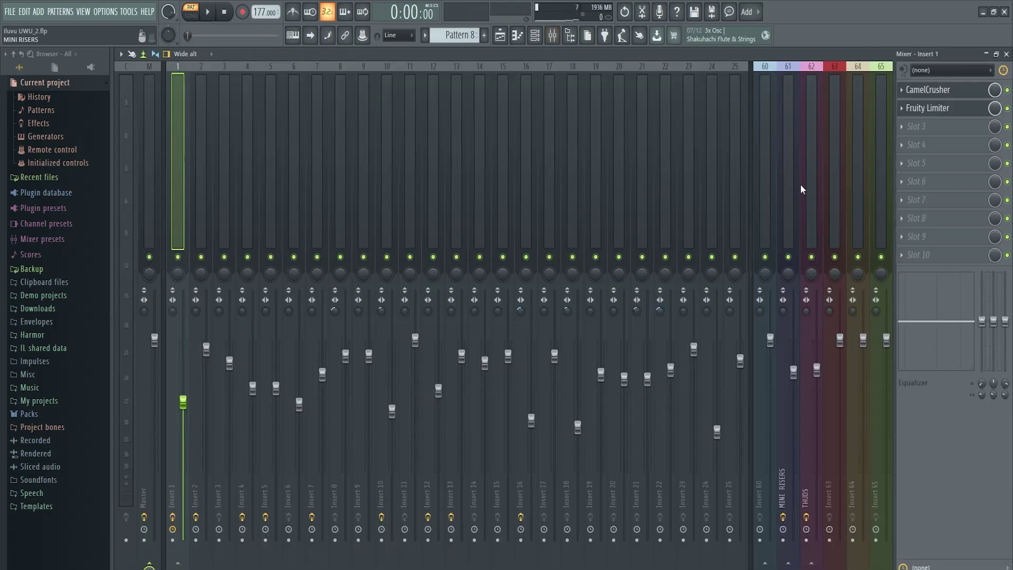
click(929, 89)
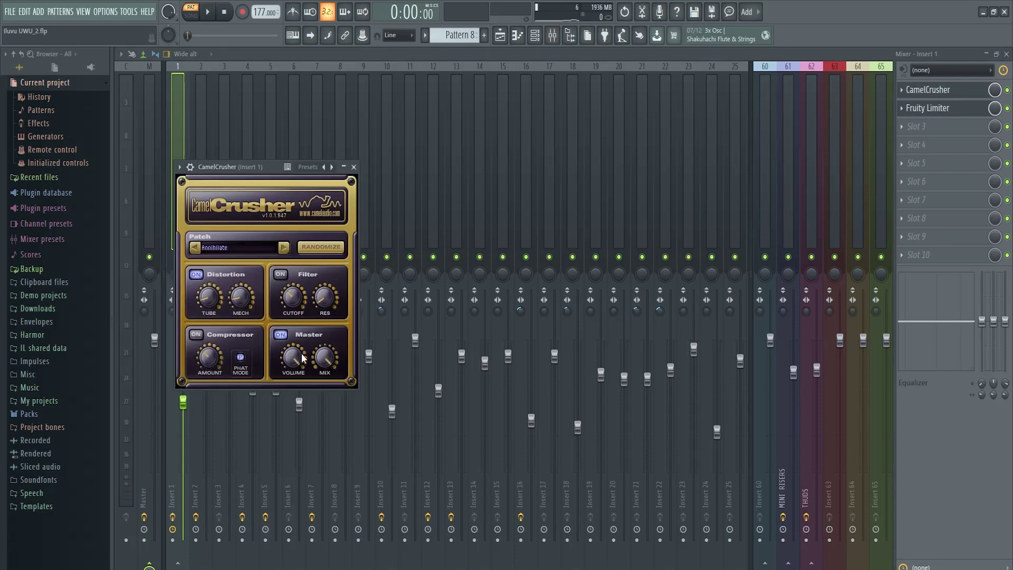
click(182, 123)
Solo the Bass channel and play it while bypassing and re-enabling CamelCrusher to compare the sound.
key(F6)
right_click(222, 259)
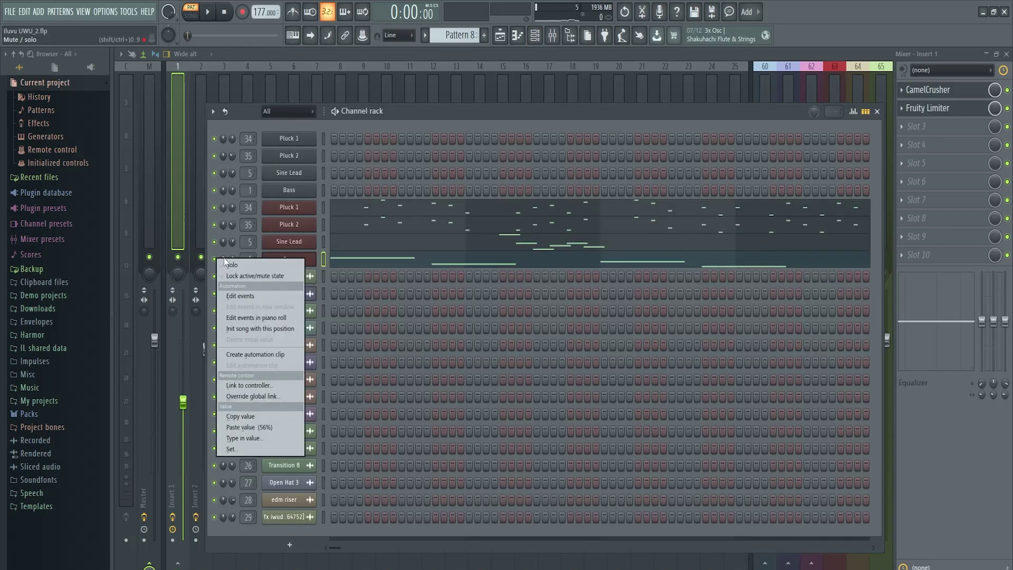
click(230, 265)
key(space)
key(F6)
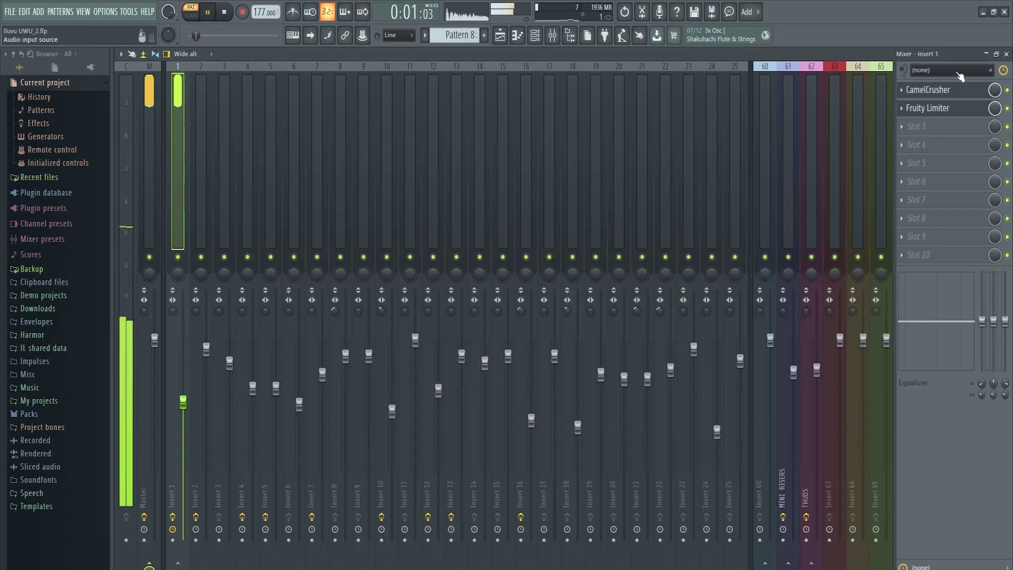
click(1007, 90)
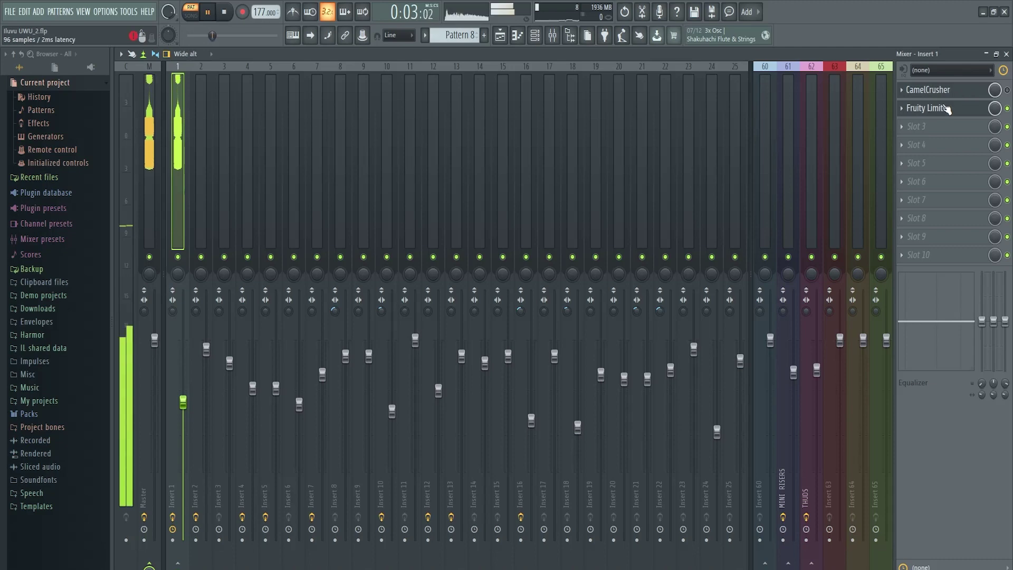
click(1006, 90)
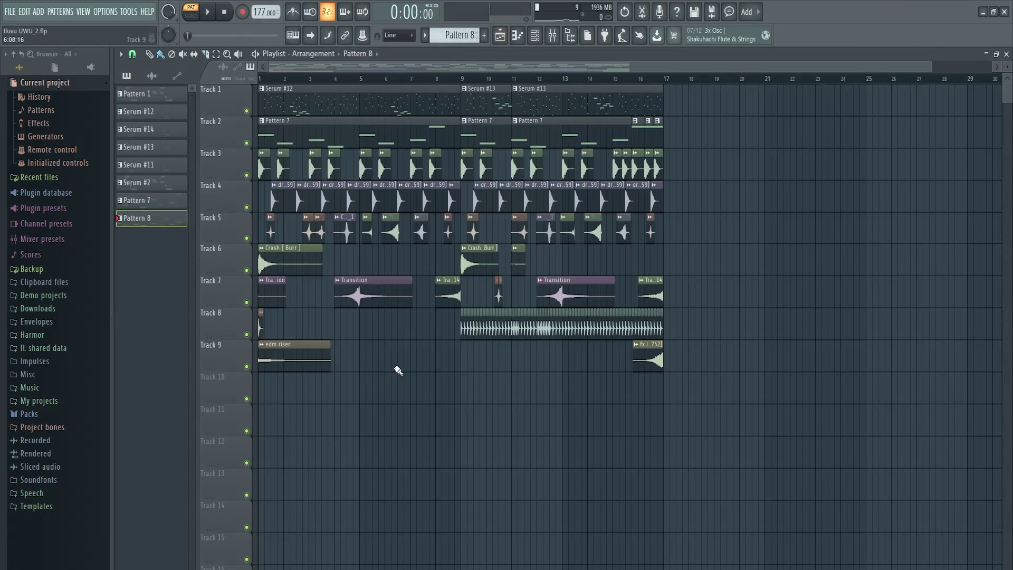
Place Pattern 8 at the start of Track 10 and delete the opening Serum #12 and Pattern 7 clips from Tracks 1 and 2.
click(381, 388)
drag(400, 399, 264, 388)
right_click(392, 127)
right_click(348, 103)
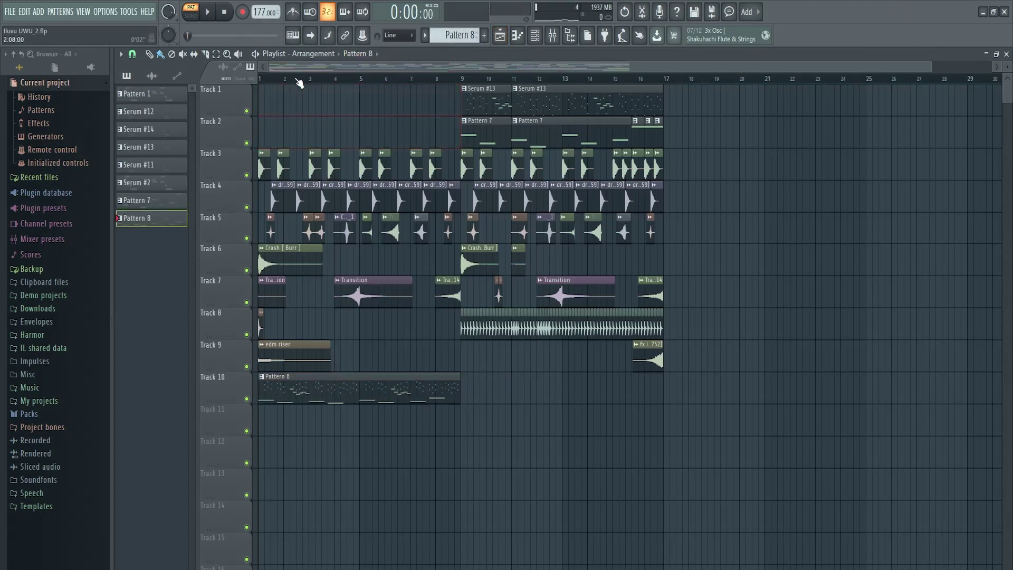
Switch playback to song mode and unsolo the Bass channel.
click(191, 12)
key(space)
scroll(232, 174, up, 2)
key(space)
key(F9)
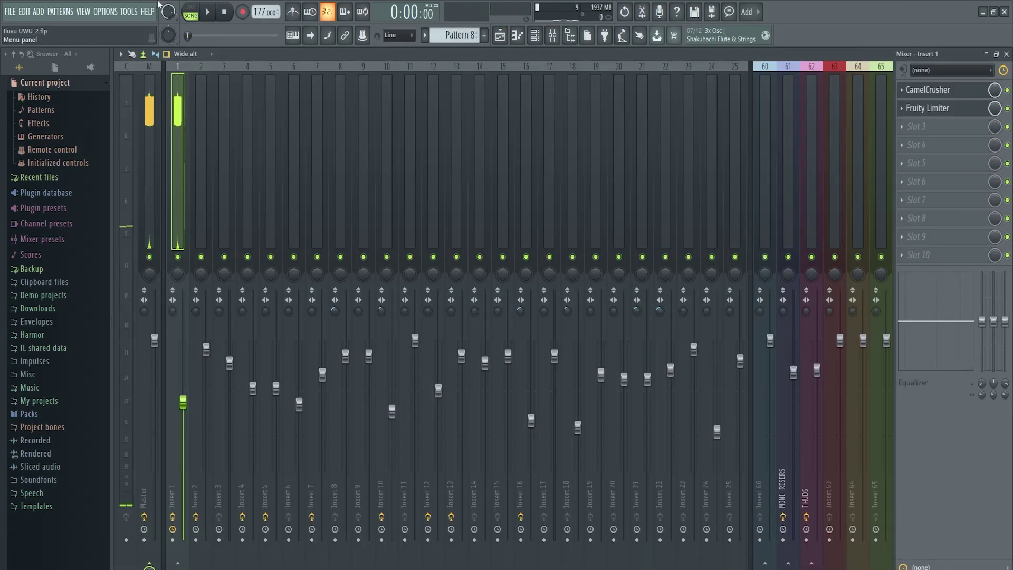
key(F6)
right_click(214, 259)
click(220, 265)
key(F9)
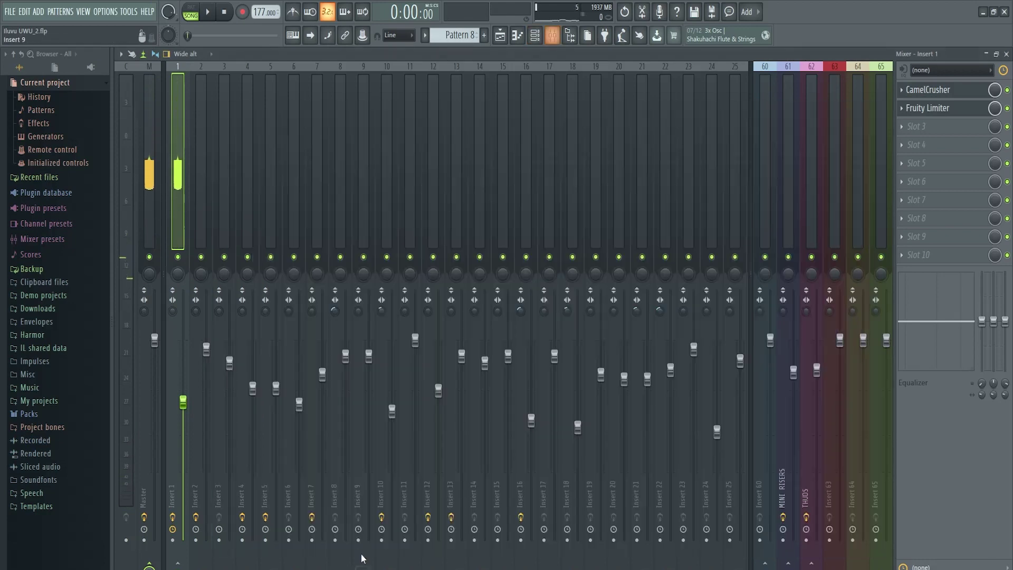
Unsolo the red Pluck 2 channel in the channel rack.
key(F6)
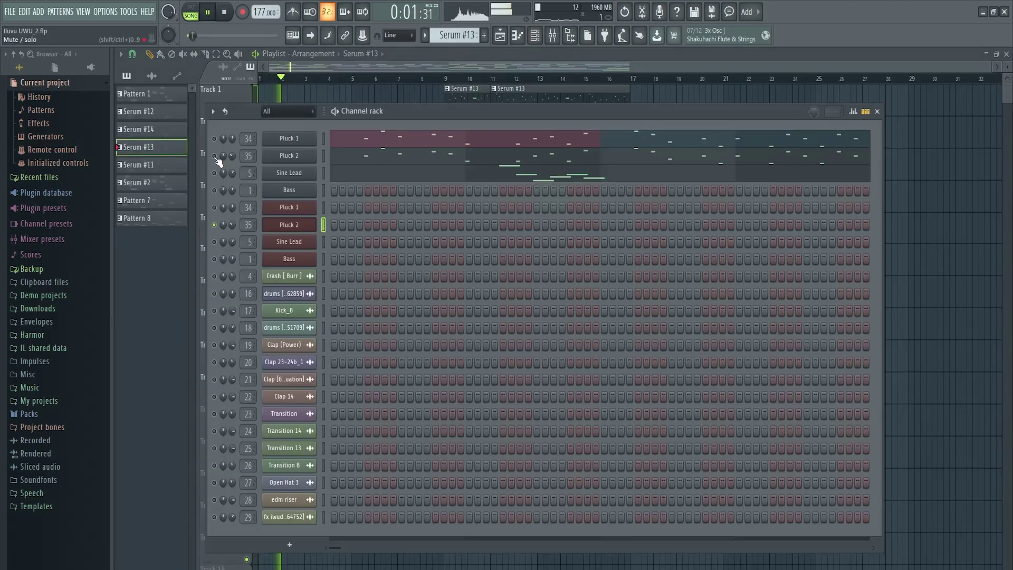
right_click(213, 221)
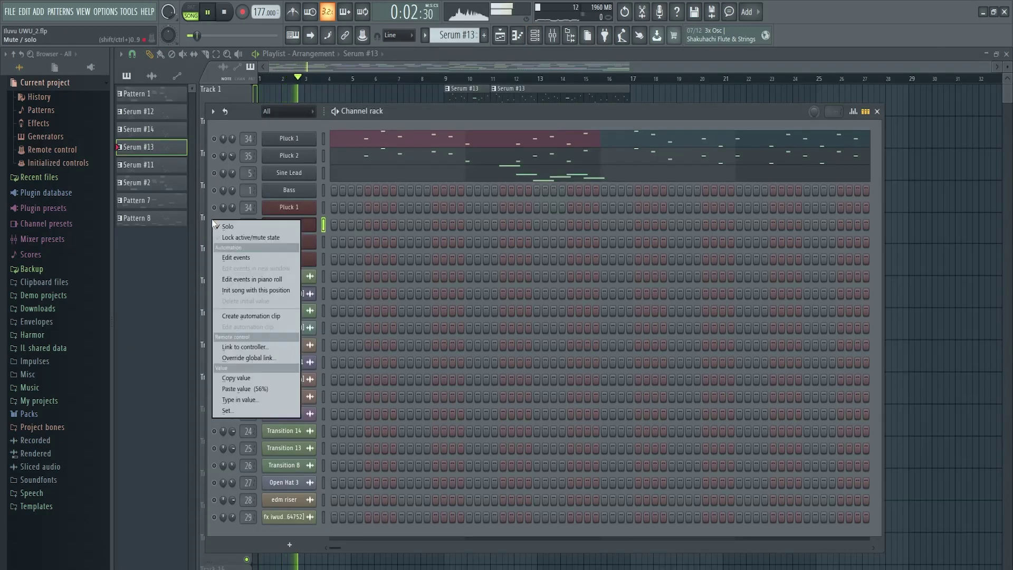
click(230, 230)
Restart the song from the beginning and look over the playlist arrangement with Pattern 8 on Track 10.
key(space)
key(space)
key(F6)
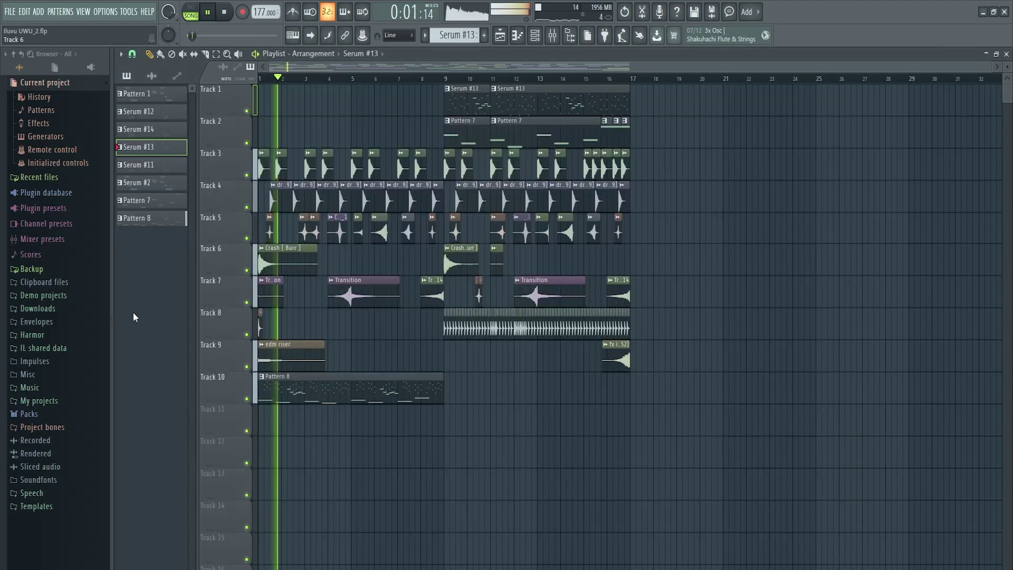
scroll(296, 312, up, 4)
scroll(338, 304, down, 4)
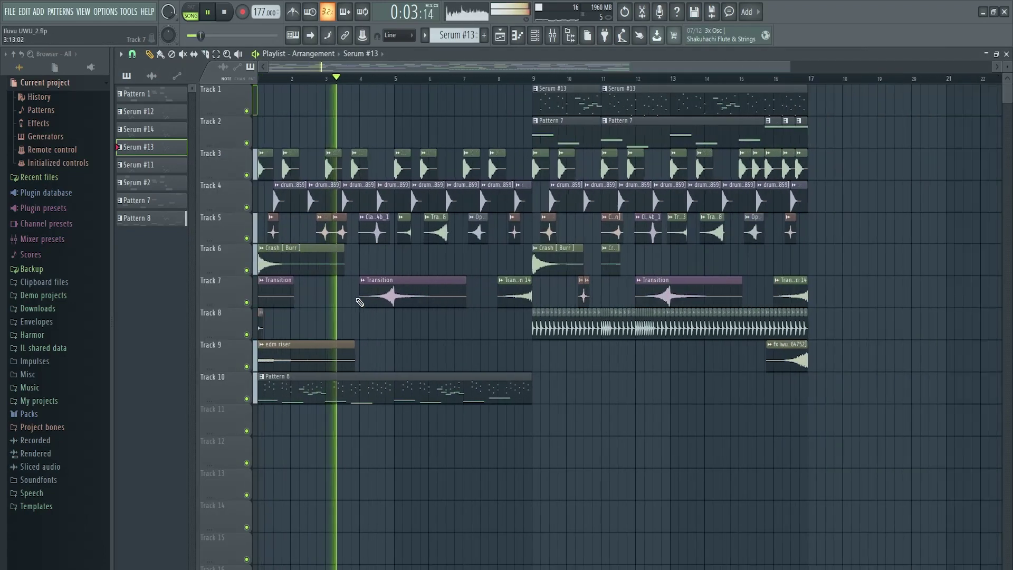
scroll(348, 307, up, 3)
scroll(322, 329, down, 4)
scroll(316, 351, down, 2)
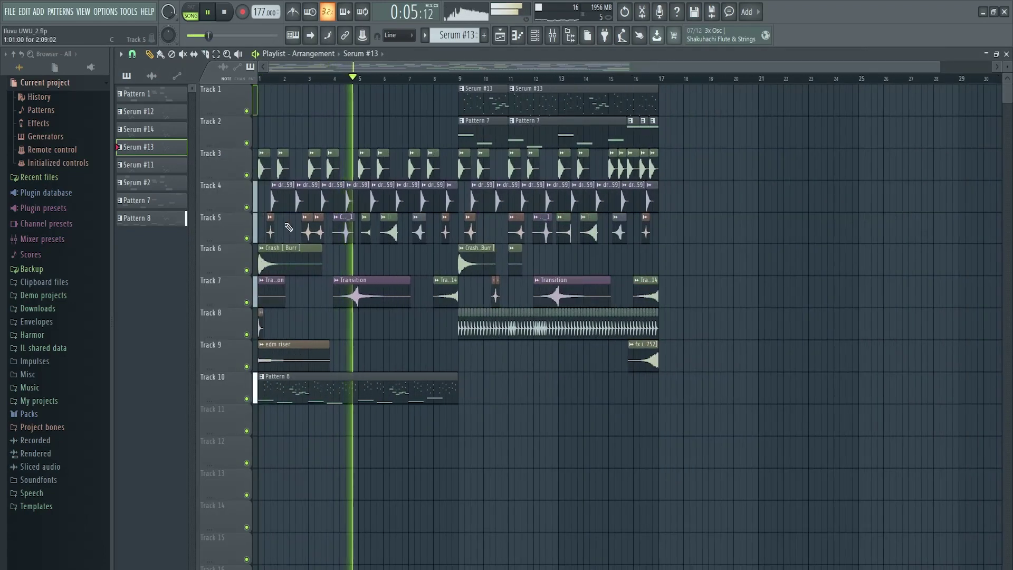
scroll(295, 336, up, 3)
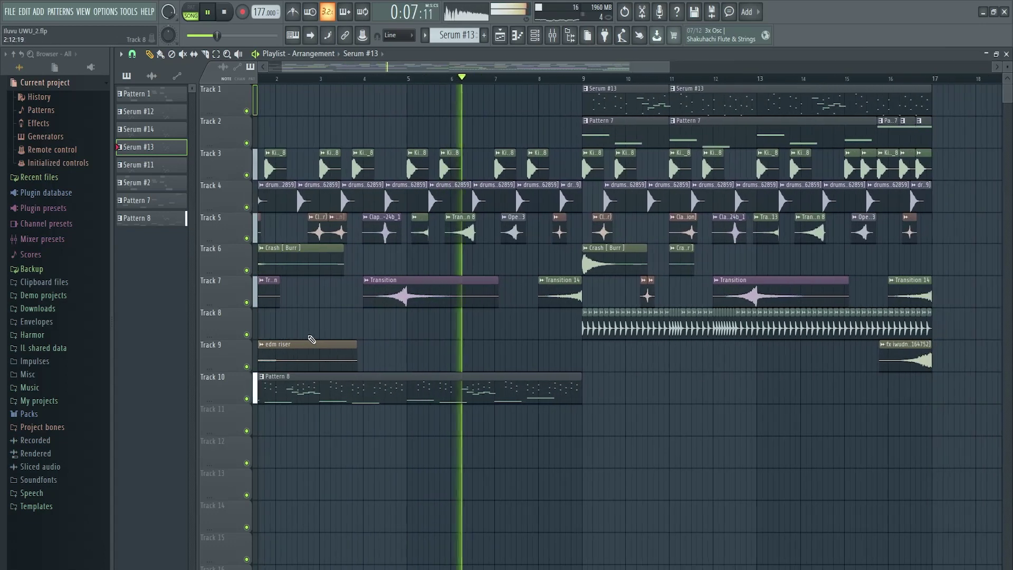